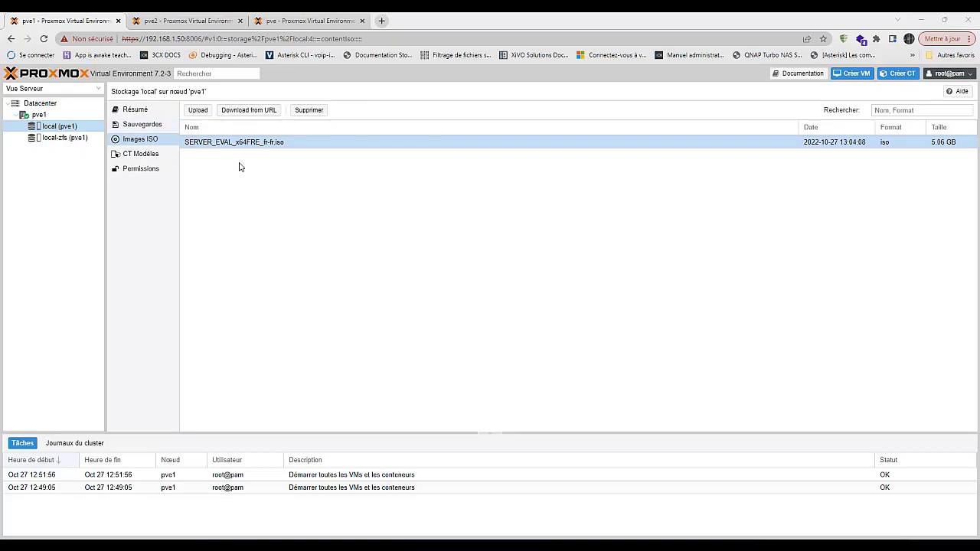
- Select node pve1 in the Server View tree to show its local and local-zfs storages
{"action": "left_click", "coordinate": [40, 115]}
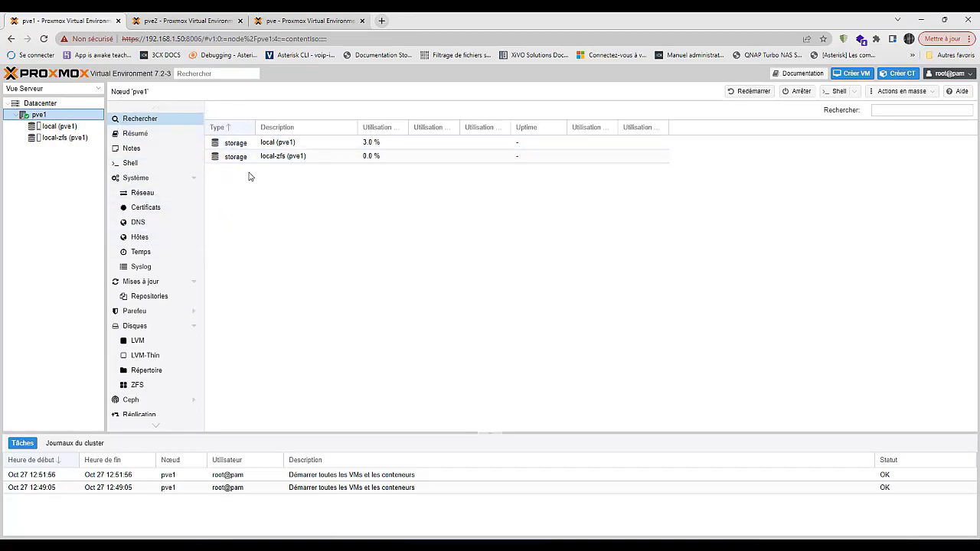
- Start a new cluster from Datacenter > Cluster on pve1 and name it CLUSTER01
{"action": "left_click", "coordinate": [48, 111]}
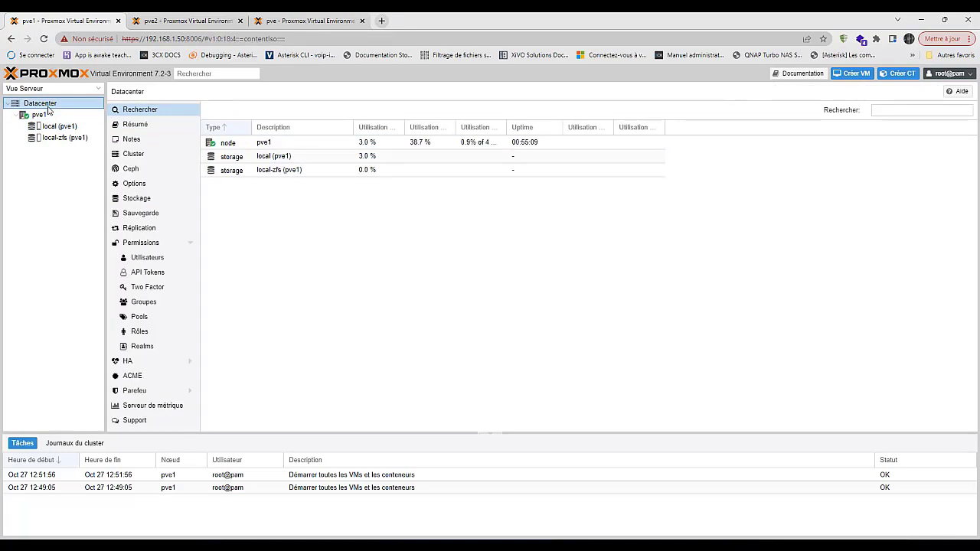
{"action": "left_click", "coordinate": [135, 155]}
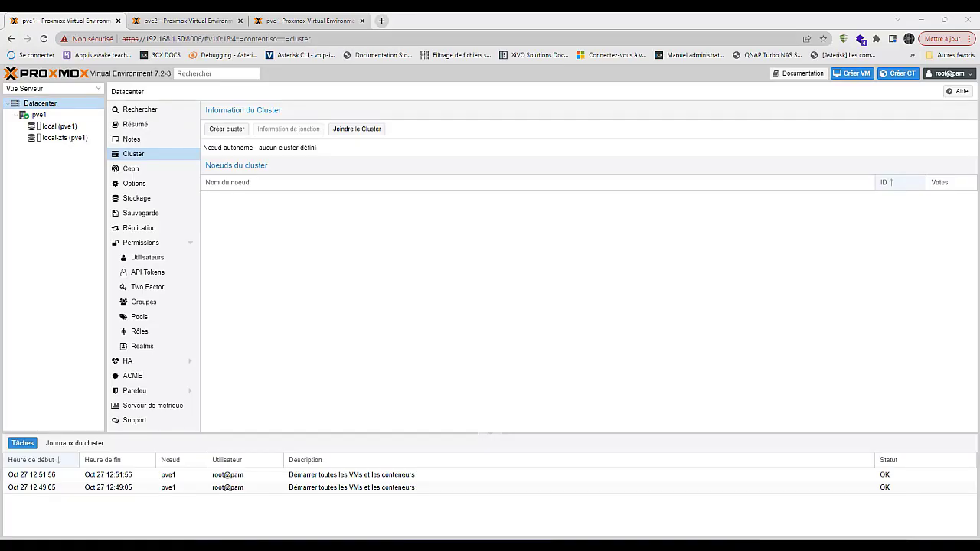
{"action": "left_click", "coordinate": [225, 130]}
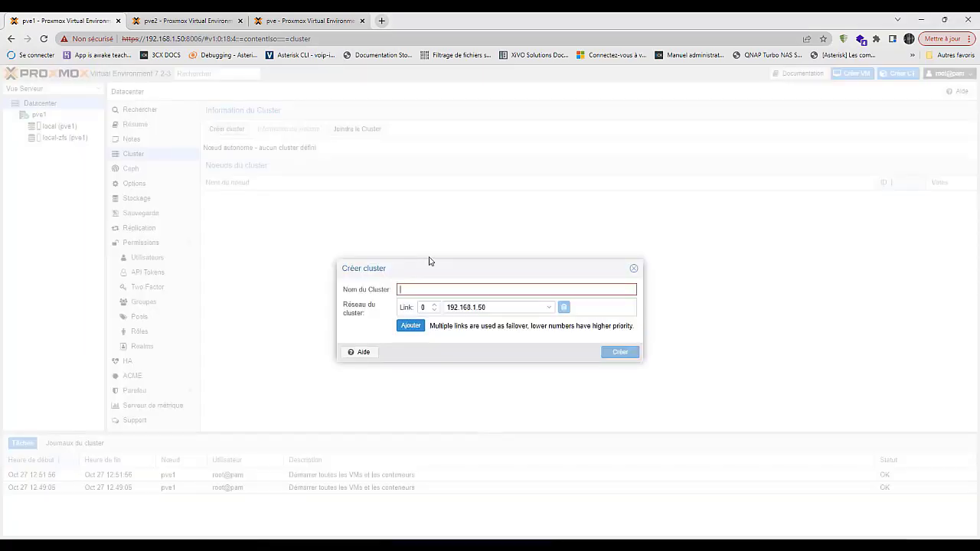
{"action": "type", "text": "TE"}
{"action": "key", "text": "BackSpace"}
{"action": "type", "text": "TES"}
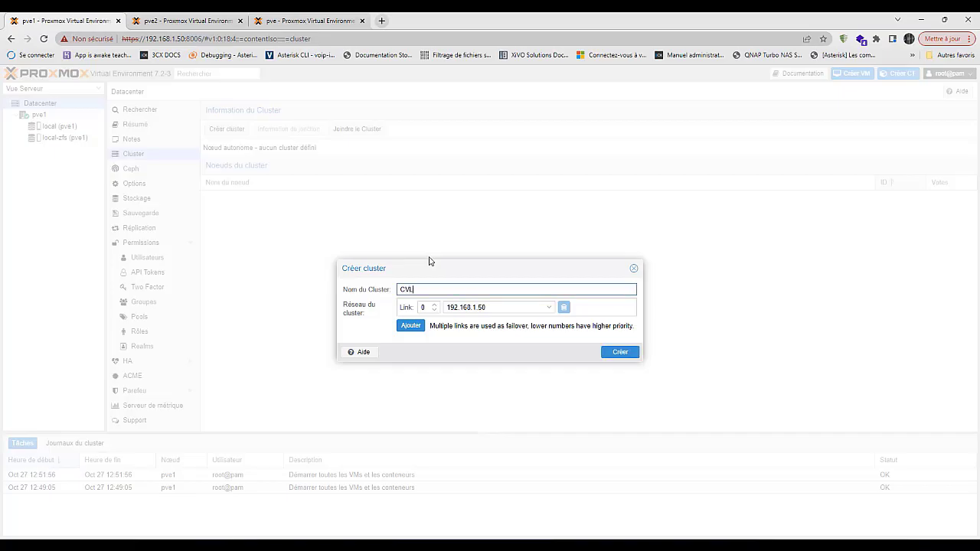
{"action": "key", "text": "BackSpace"}
{"action": "key", "text": "BackSpace"}
{"action": "key", "text": "BackSpace"}
{"action": "type", "text": "Cl"}
- Keep link 0 on 192.168.1.50, check the pve2 and pve tabs, then create CLUSTER01
{"action": "left_click", "coordinate": [549, 307]}
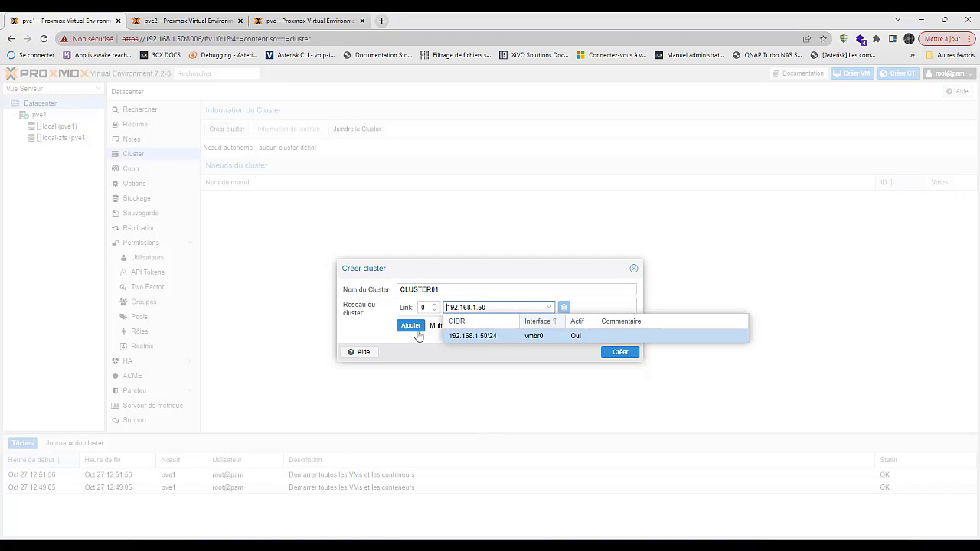
{"action": "left_click", "coordinate": [366, 338]}
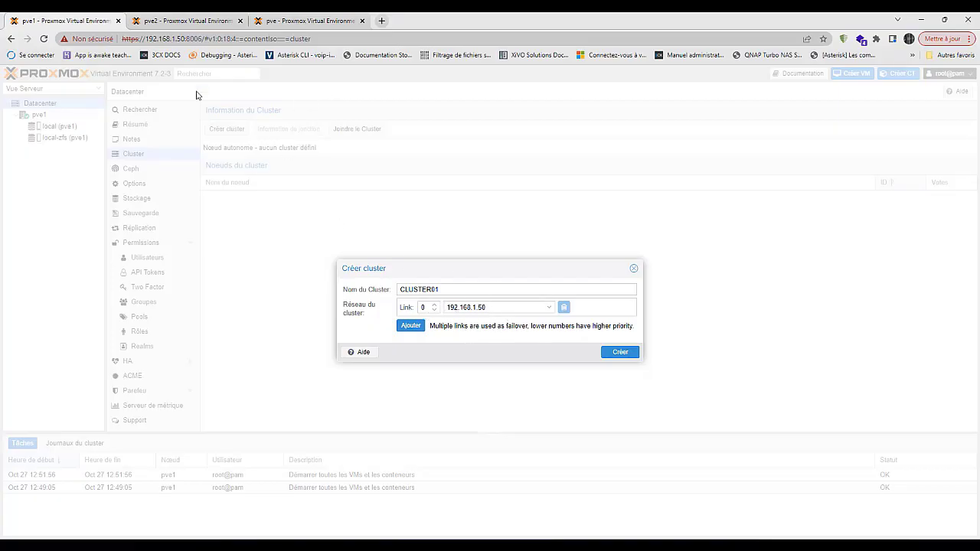
{"action": "left_click", "coordinate": [182, 22]}
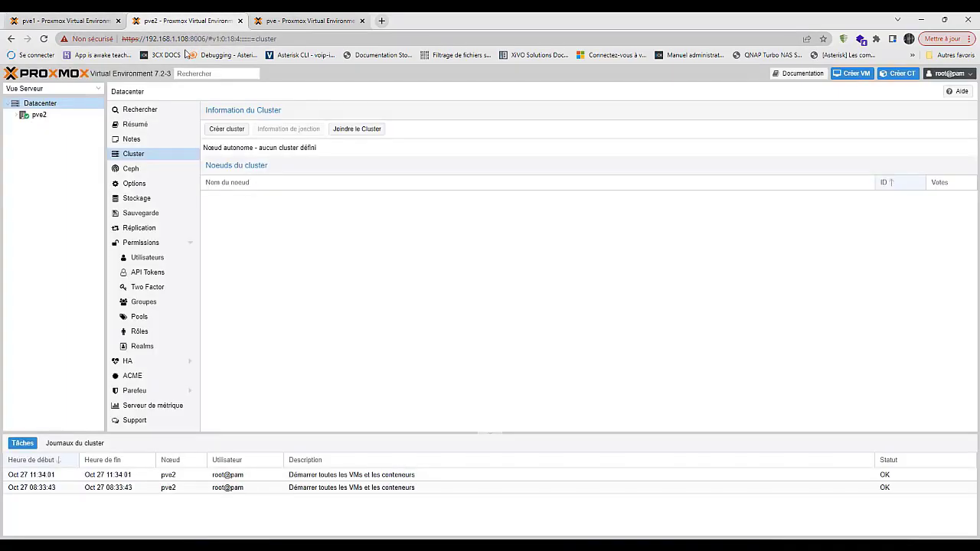
{"action": "left_click", "coordinate": [306, 21]}
{"action": "left_click", "coordinate": [58, 23]}
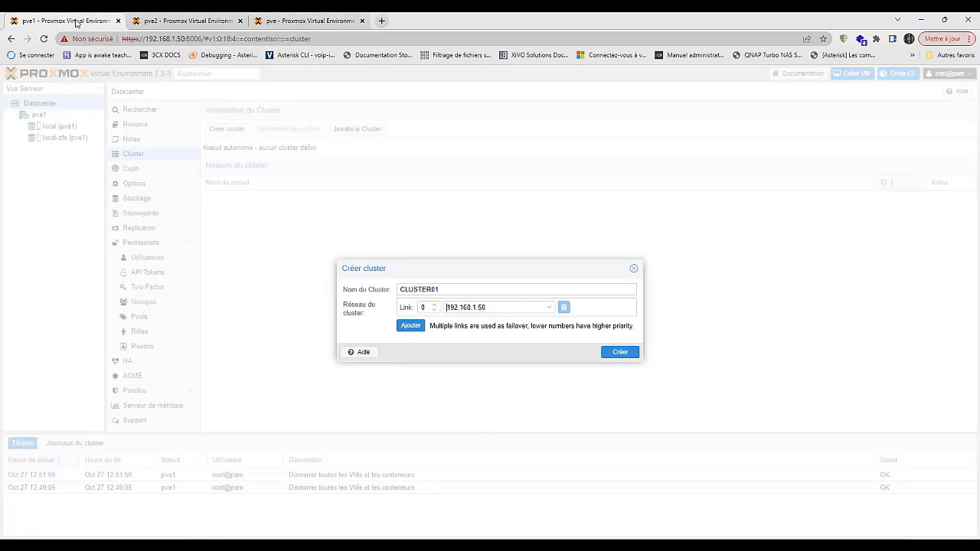
{"action": "left_click", "coordinate": [622, 354]}
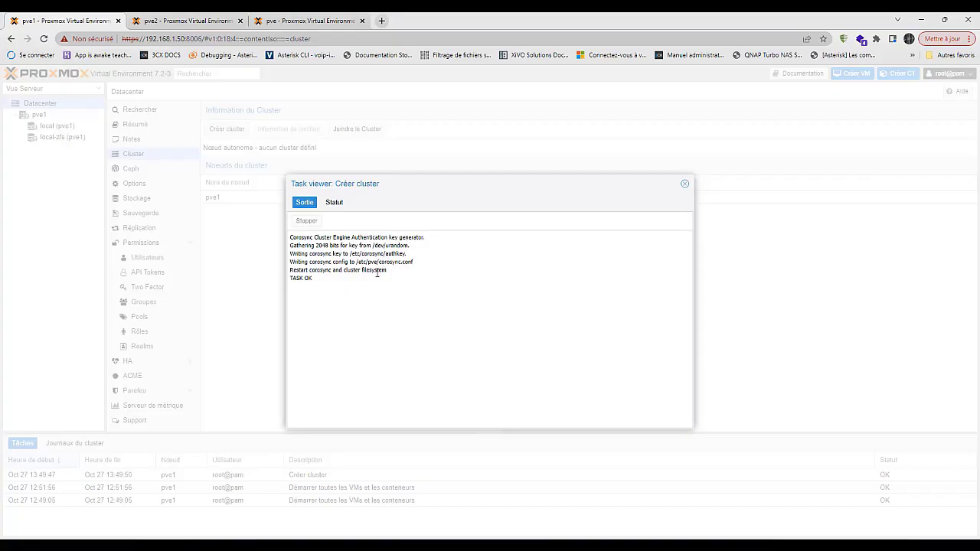
- Review the CLUSTER01 creation log and its OK status, then close the task viewer
{"action": "double_click", "coordinate": [389, 262]}
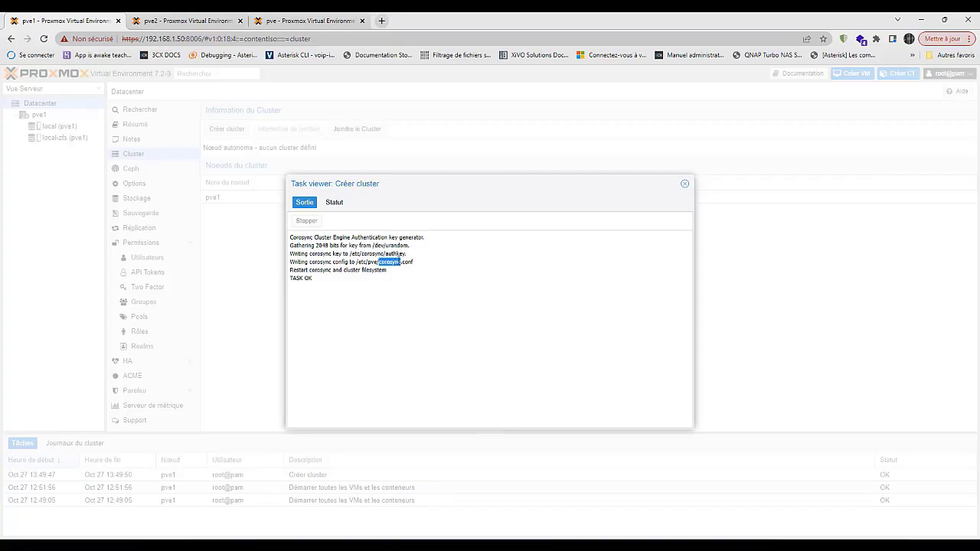
{"action": "left_click", "coordinate": [398, 254]}
{"action": "left_click", "coordinate": [333, 202]}
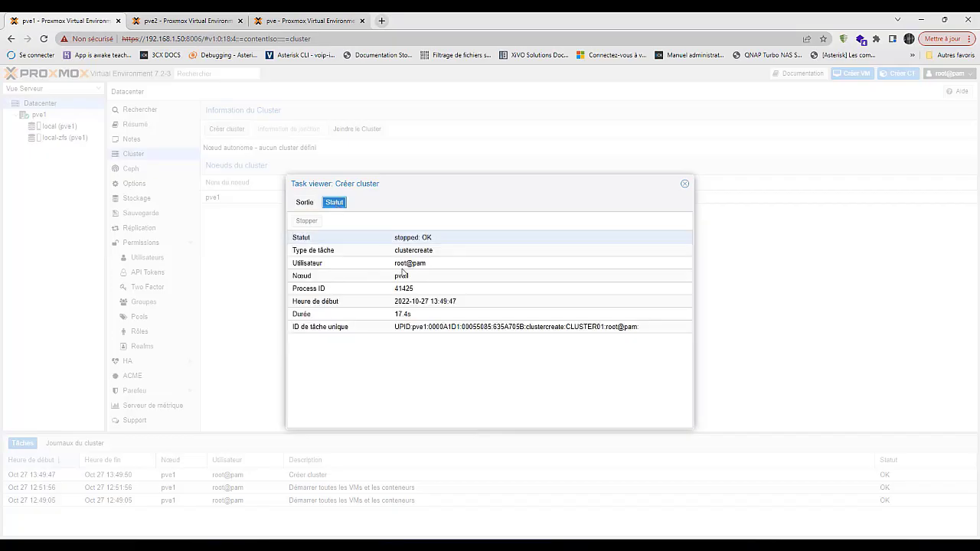
{"action": "left_click", "coordinate": [684, 183]}
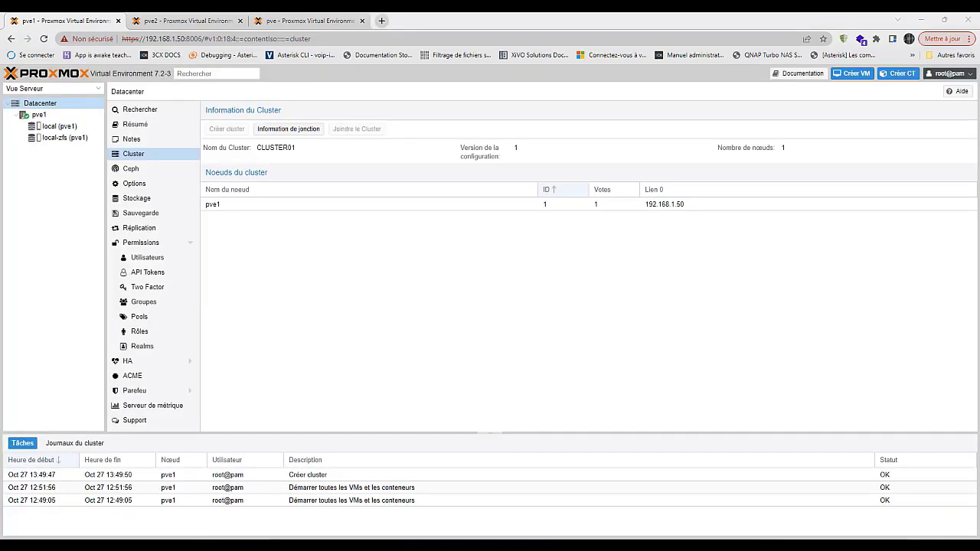
- Copy CLUSTER01's join information from pve1 and go to pve2's cluster page
{"action": "left_click", "coordinate": [268, 207]}
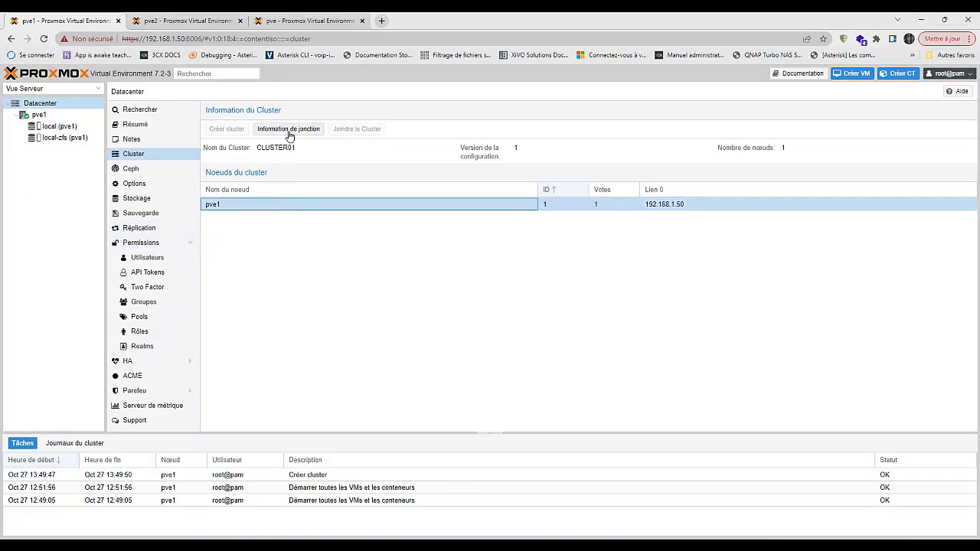
{"action": "left_click", "coordinate": [289, 131]}
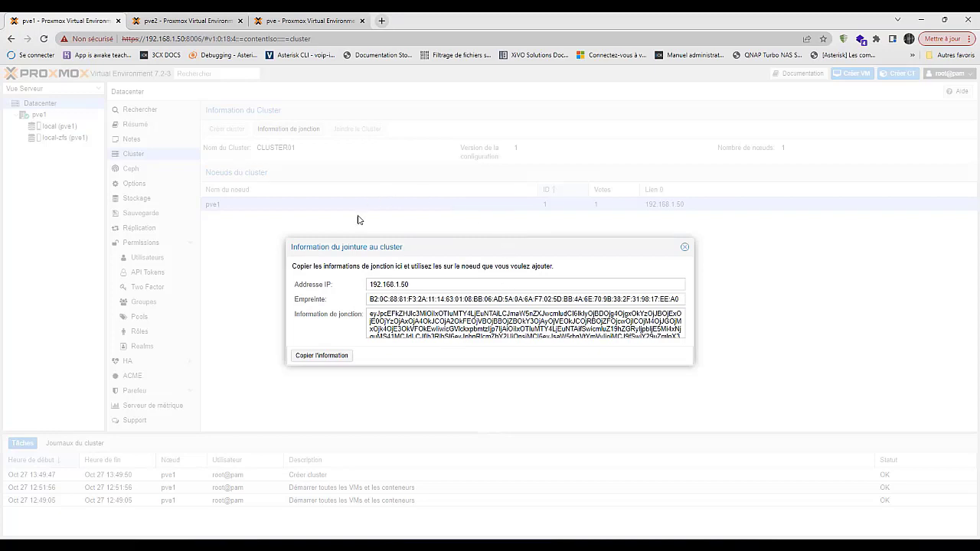
{"action": "left_click", "coordinate": [336, 358]}
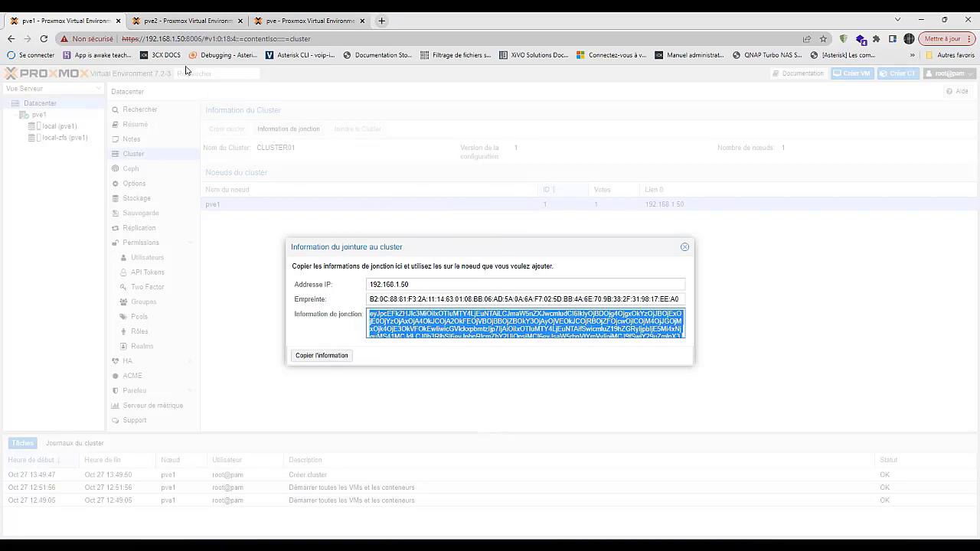
{"action": "left_click", "coordinate": [193, 22]}
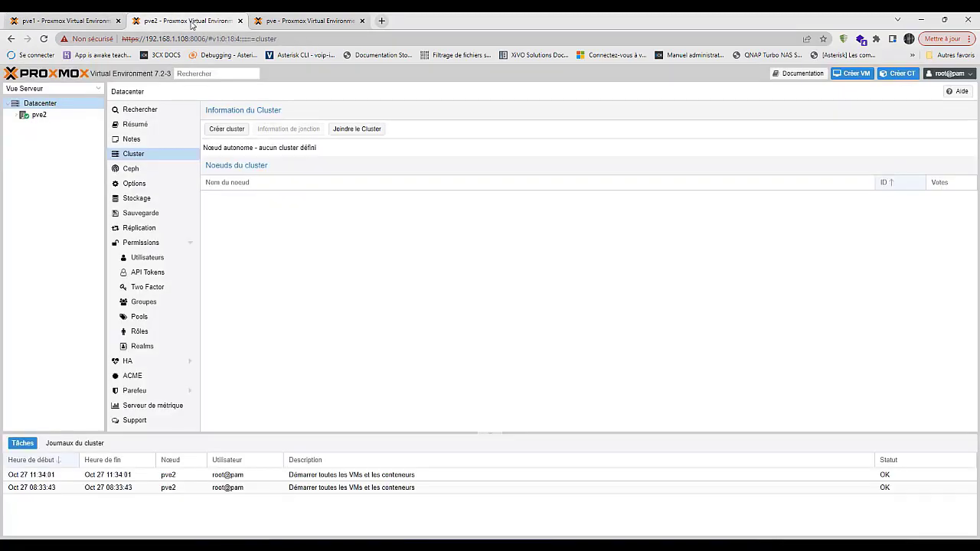
- Open pve2's join-cluster form, paste the join information and verify peer address 192.168.1.50
{"action": "left_click", "coordinate": [36, 106]}
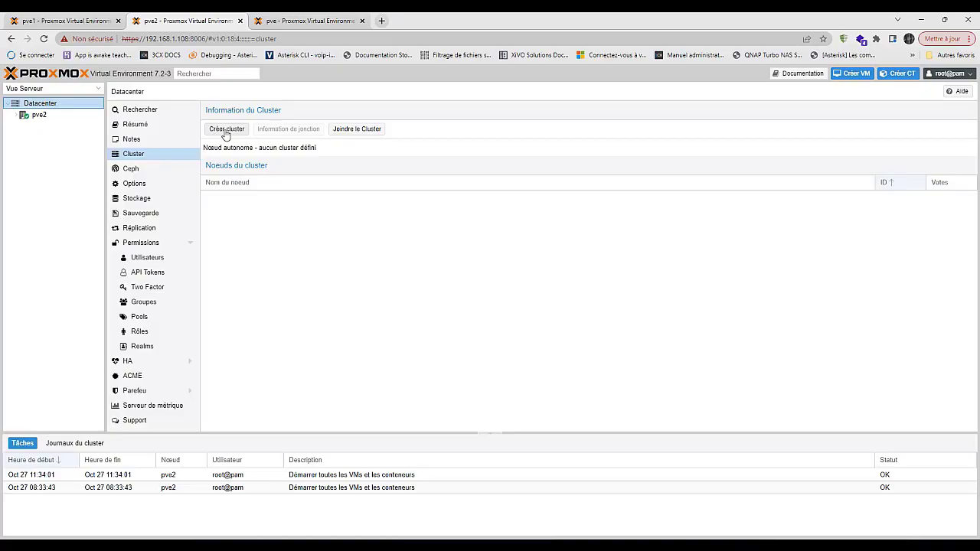
{"action": "left_click", "coordinate": [355, 130]}
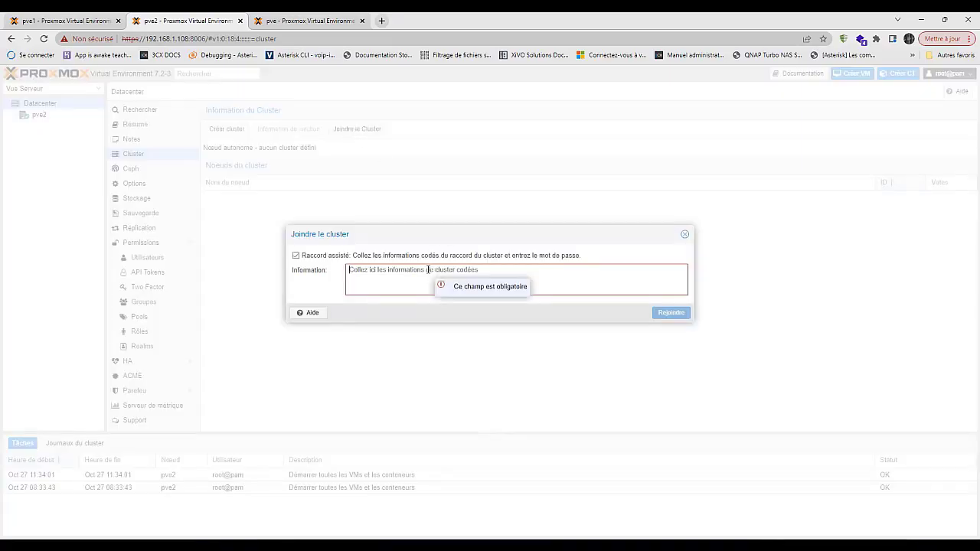
{"action": "key", "text": "ctrl+v"}
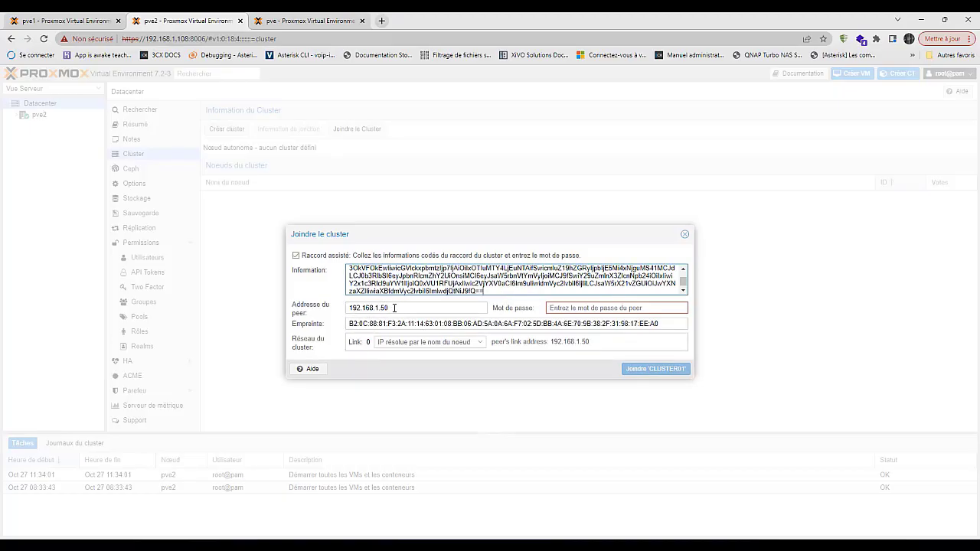
{"action": "left_click_drag", "start_coordinate": [394, 308], "coordinate": [331, 308]}
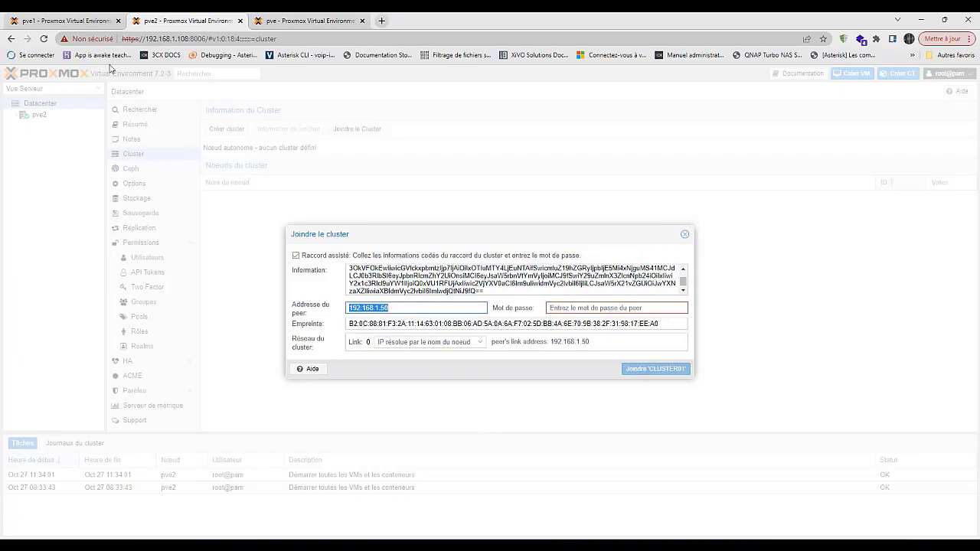
{"action": "left_click", "coordinate": [76, 21]}
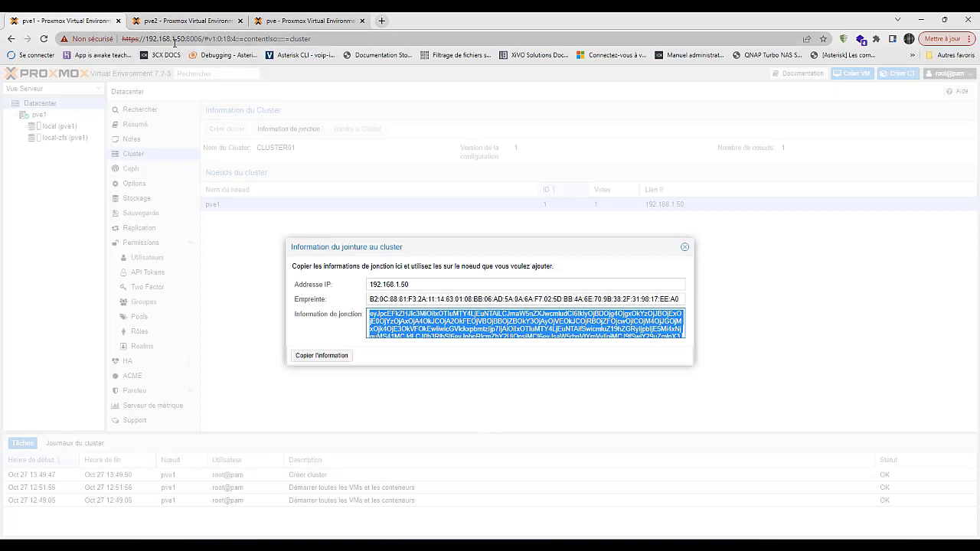
{"action": "left_click", "coordinate": [189, 23]}
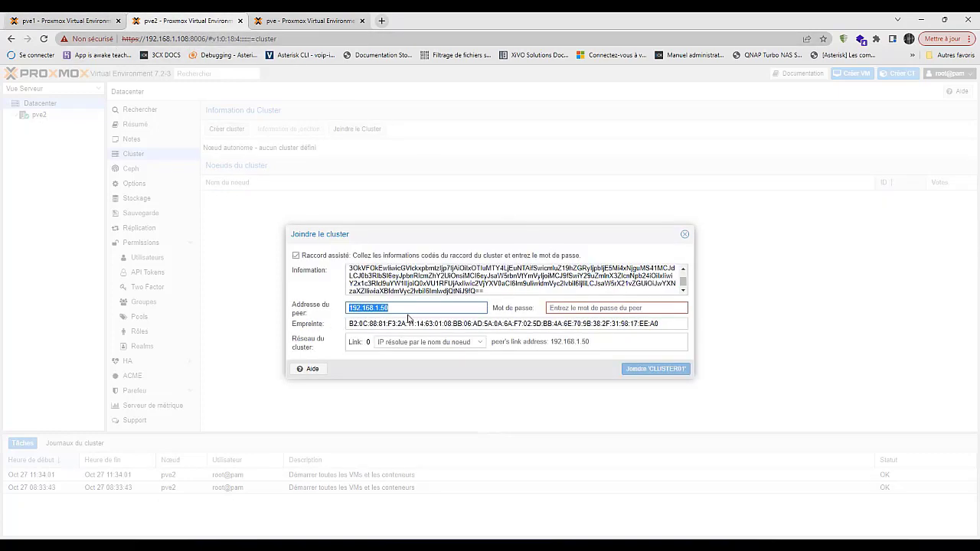
- Enter the peer's root password in the join form
{"action": "left_click", "coordinate": [586, 307]}
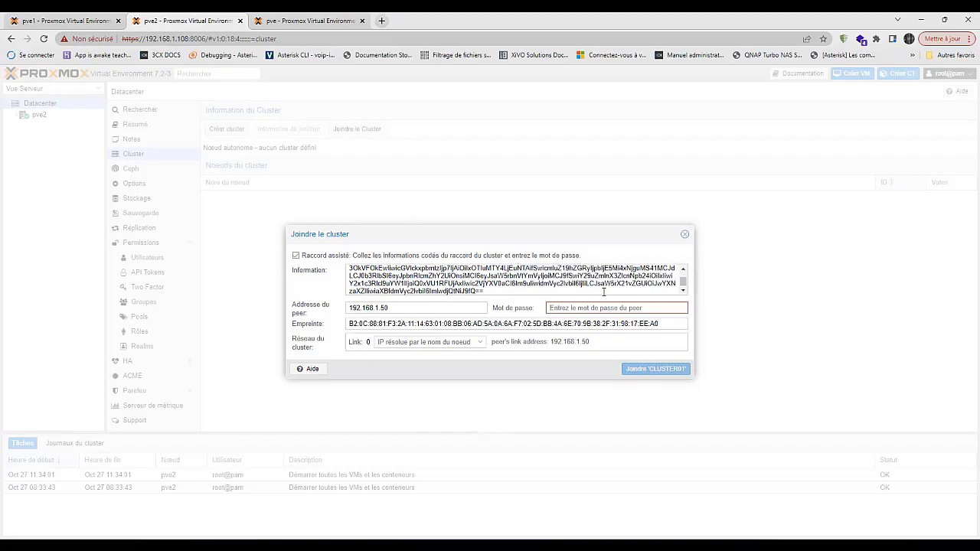
{"action": "type", "text": "p"}
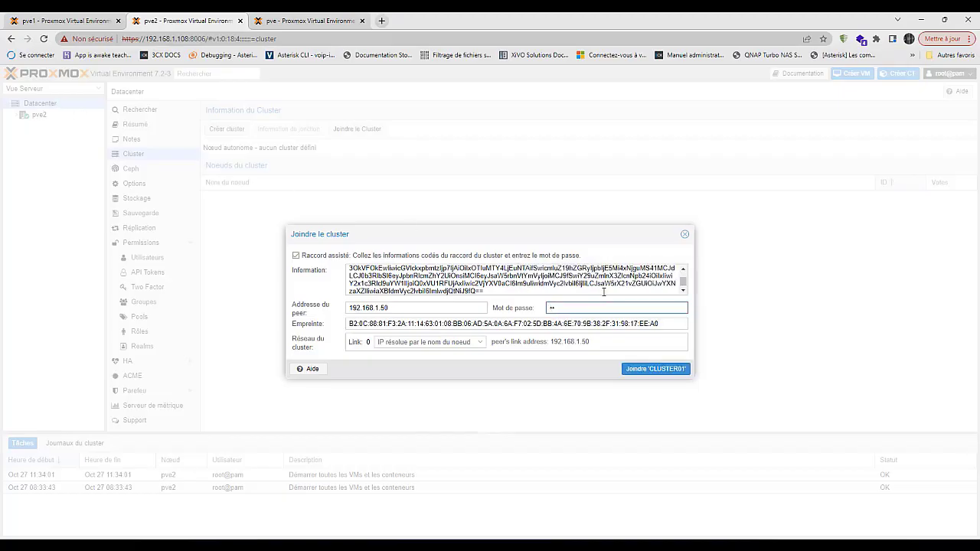
{"action": "key", "text": "BackSpace"}
{"action": "key", "text": "BackSpace"}
{"action": "type", "text": "pa"}
- Join pve2 to CLUSTER01, check its task log and status, and confirm pve2 appears on pve1
{"action": "left_click", "coordinate": [654, 372]}
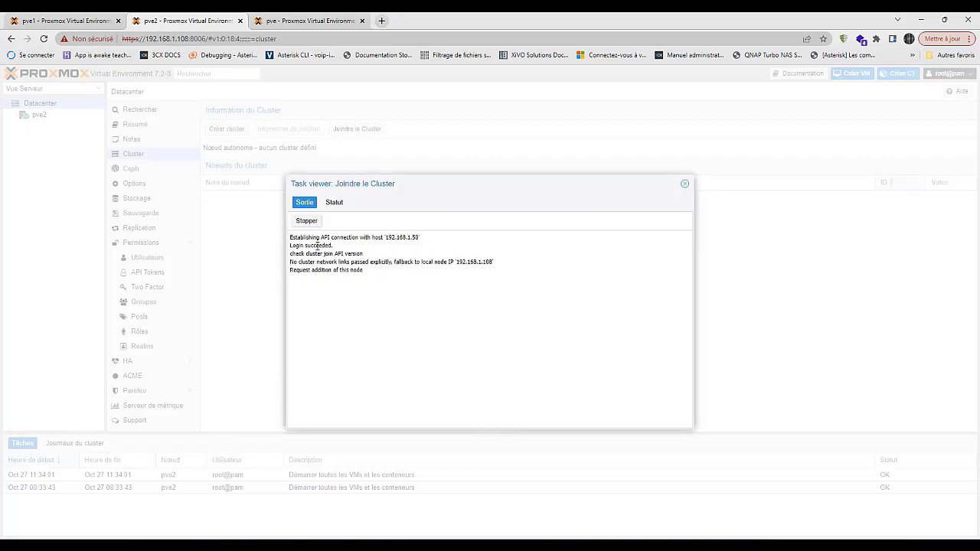
{"action": "double_click", "coordinate": [319, 245]}
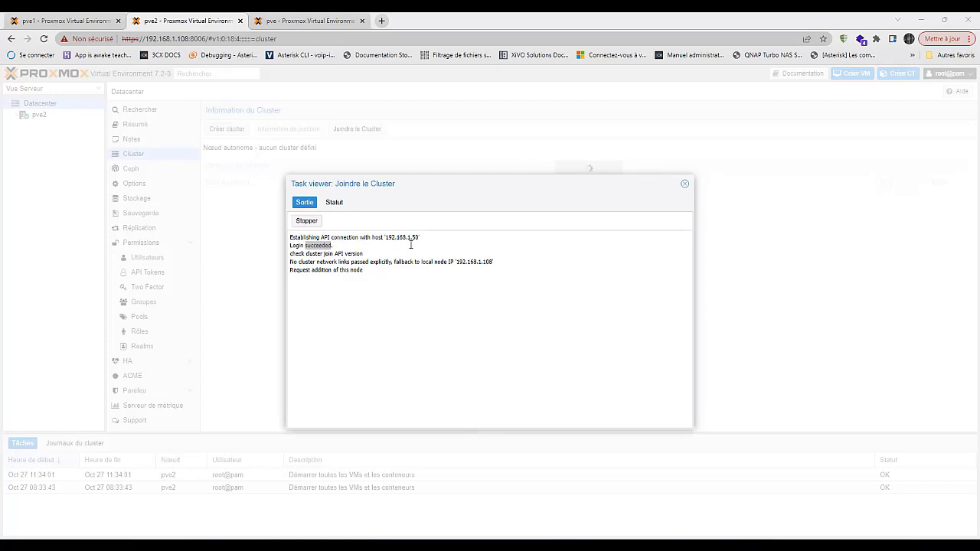
{"action": "left_click", "coordinate": [334, 206]}
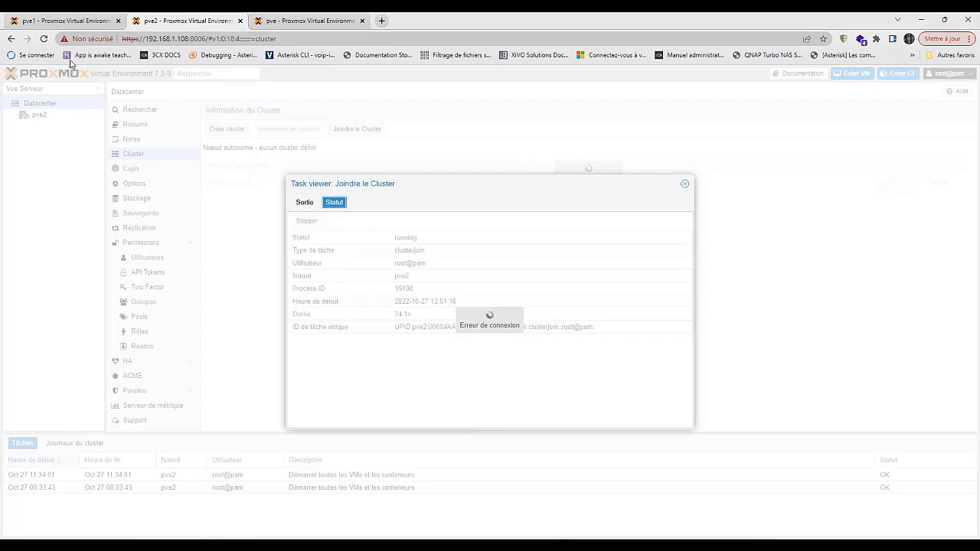
{"action": "left_click", "coordinate": [62, 23]}
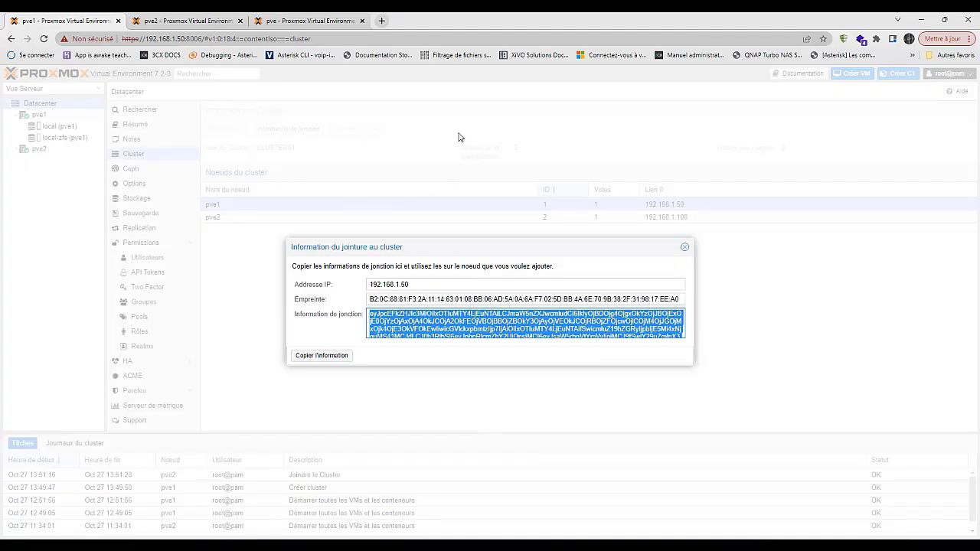
{"action": "left_click", "coordinate": [229, 23]}
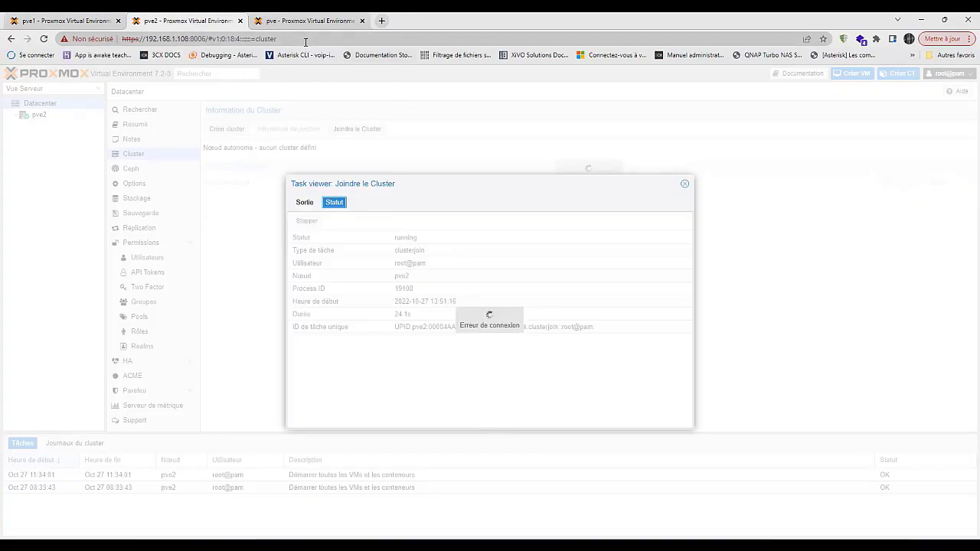
- On the pve node, open the join-cluster form and paste CLUSTER01's join information
{"action": "left_click", "coordinate": [299, 25]}
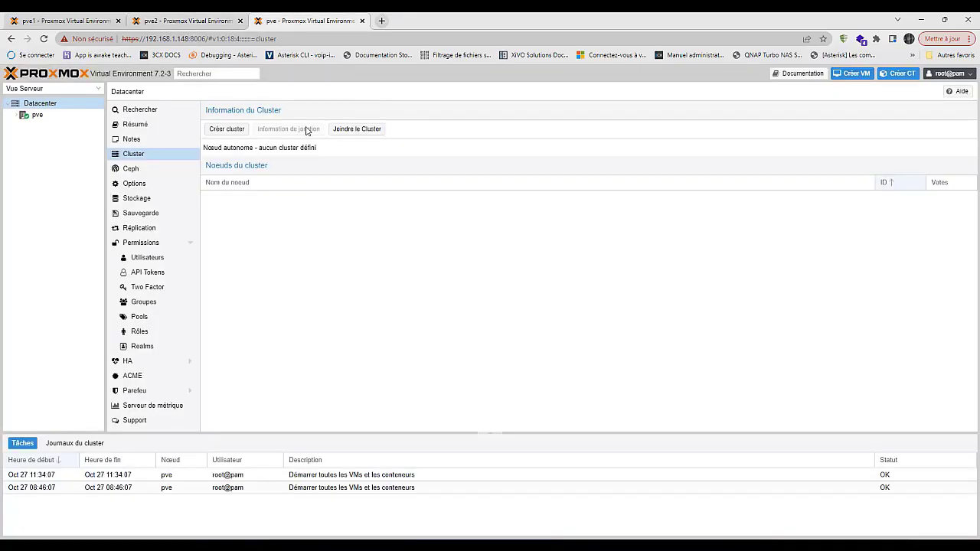
{"action": "left_click", "coordinate": [227, 130]}
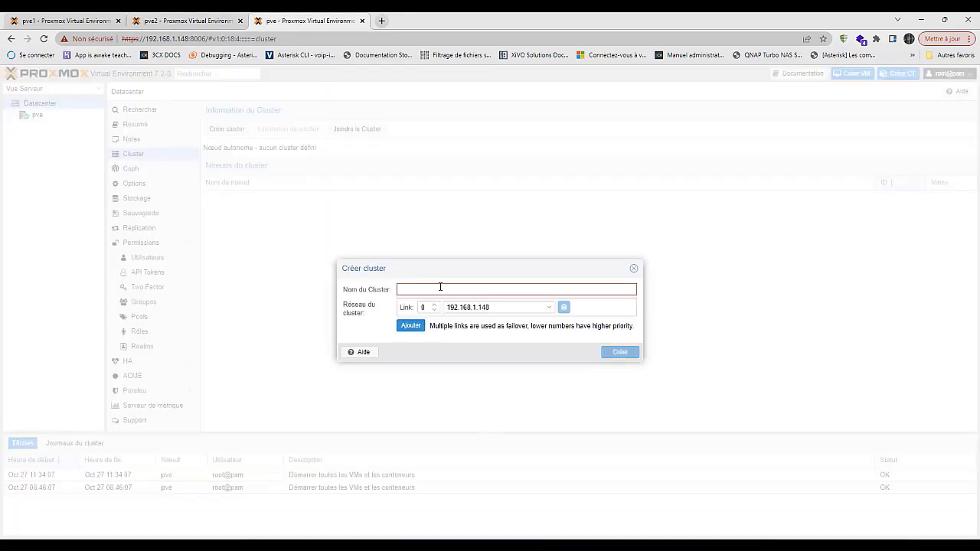
{"action": "left_click", "coordinate": [633, 268]}
{"action": "left_click", "coordinate": [363, 129]}
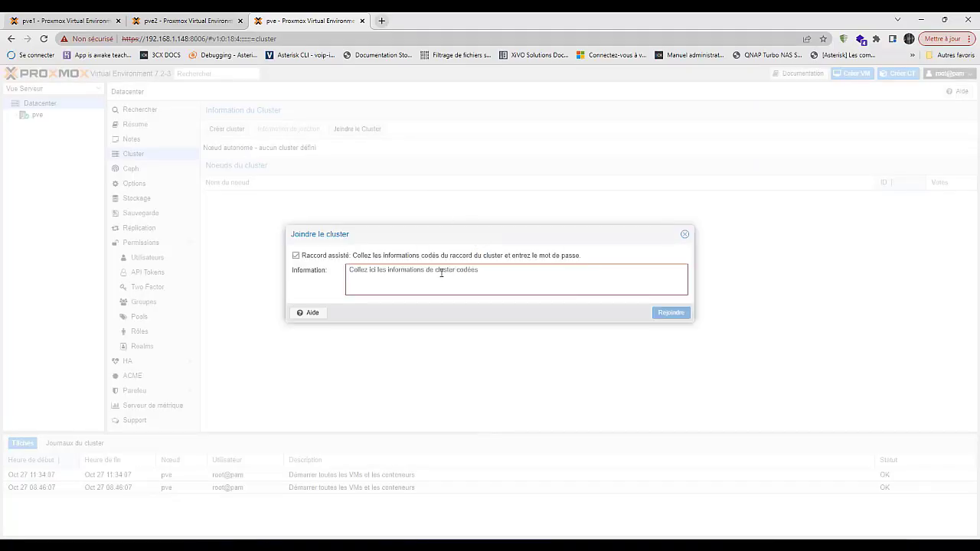
{"action": "key", "text": "ctrl+v"}
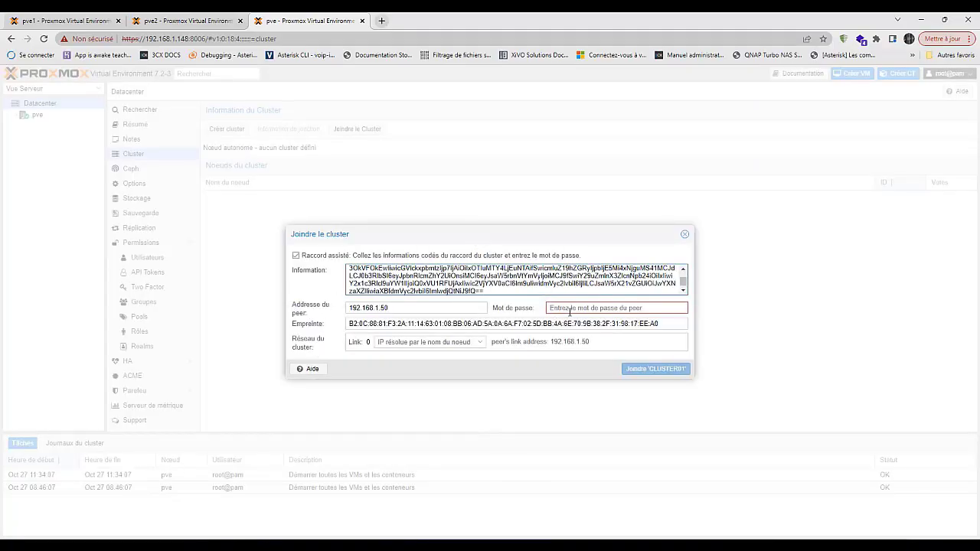
- Enter the peer password and set link 0 to 192.168.1.148
{"action": "left_click", "coordinate": [571, 307]}
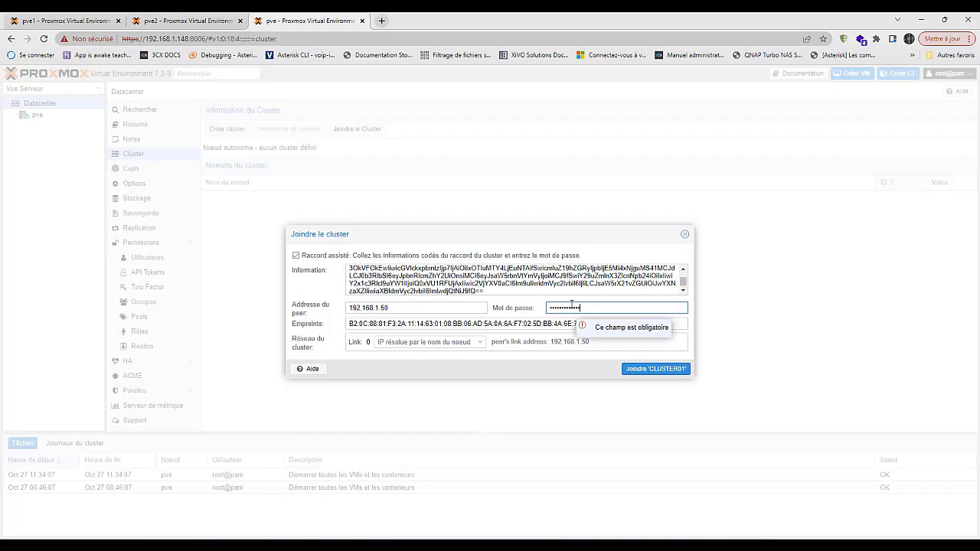
{"action": "left_click", "coordinate": [641, 368]}
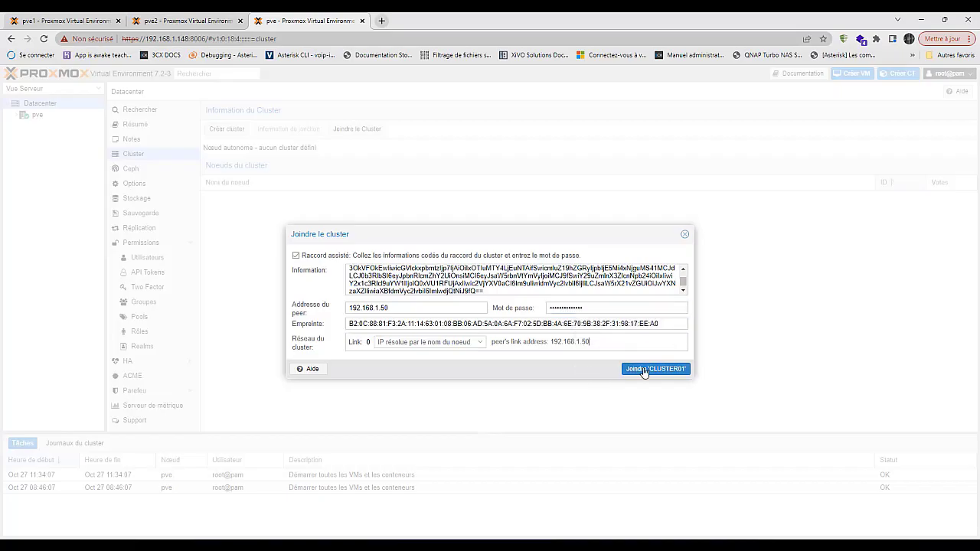
{"action": "left_click", "coordinate": [481, 344]}
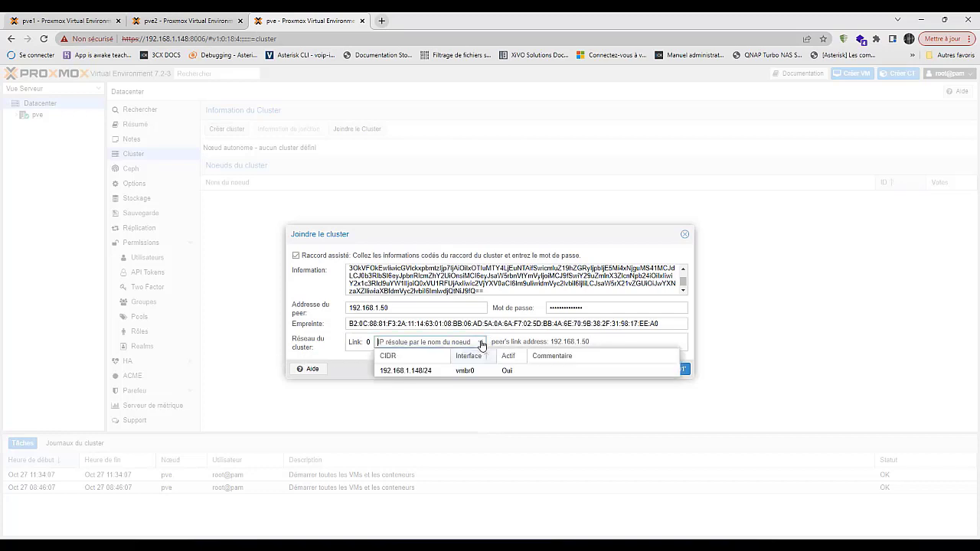
{"action": "left_click", "coordinate": [417, 370]}
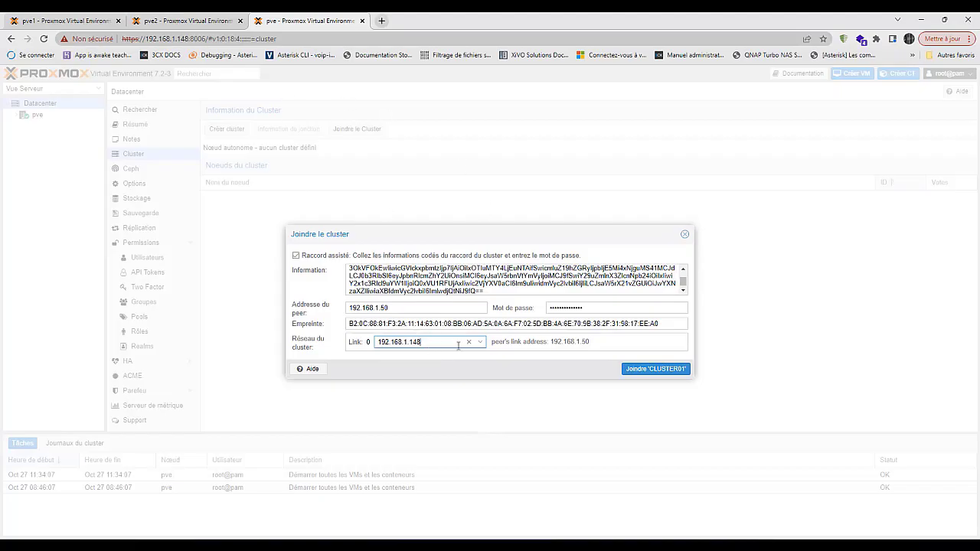
{"action": "left_click_drag", "start_coordinate": [430, 342], "coordinate": [333, 344]}
- Join pve to CLUSTER01 and follow its task log to the join request OK lines
{"action": "left_click", "coordinate": [645, 370]}
{"action": "left_click", "coordinate": [334, 202]}
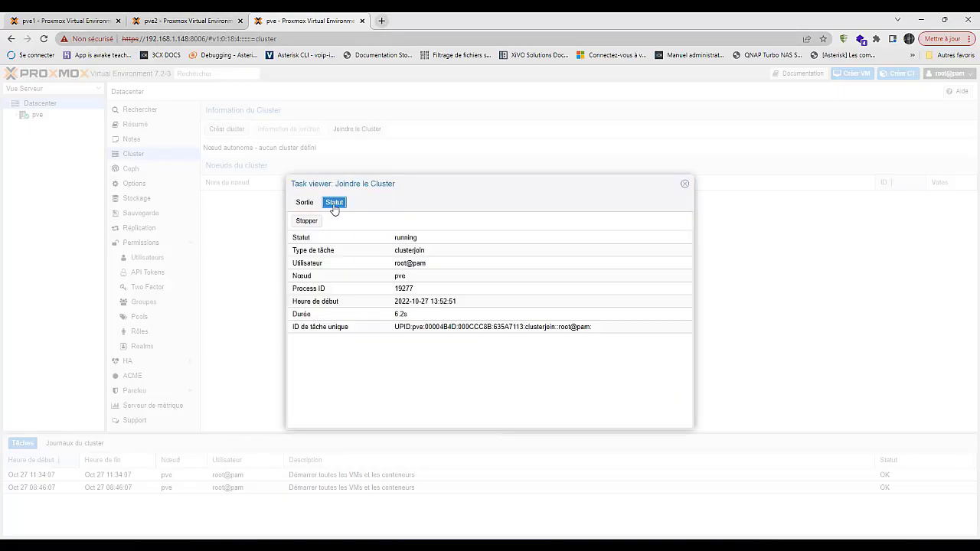
{"action": "left_click", "coordinate": [305, 202]}
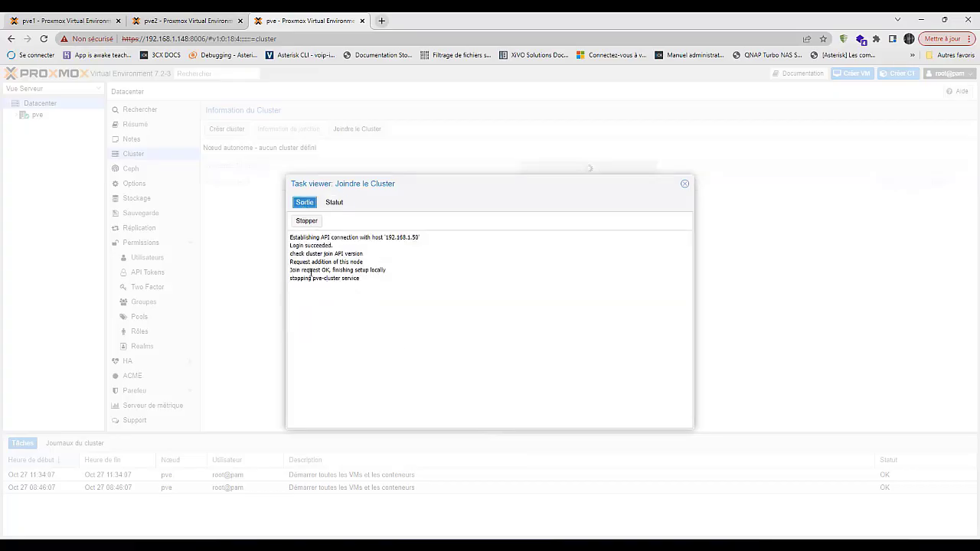
{"action": "left_click_drag", "start_coordinate": [298, 272], "coordinate": [372, 279]}
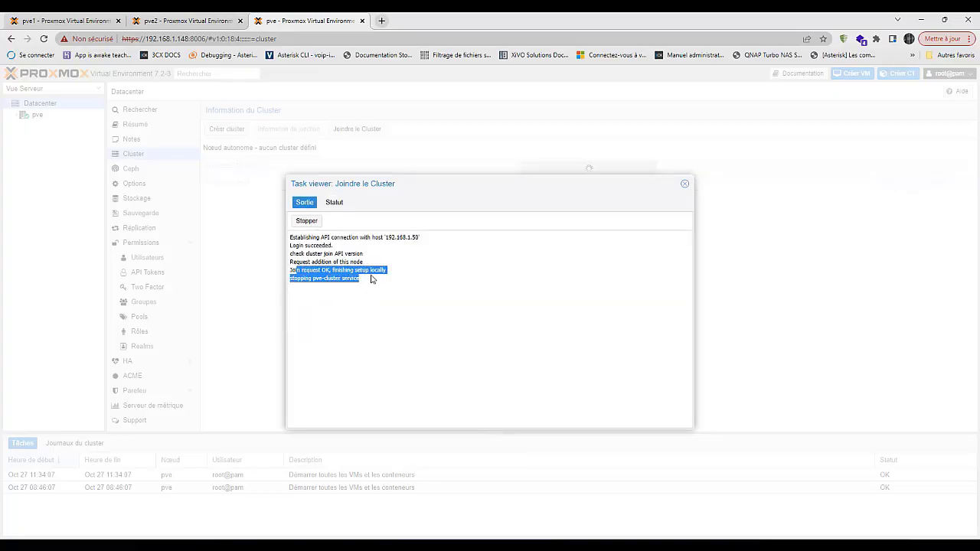
{"action": "left_click", "coordinate": [334, 202]}
{"action": "left_click", "coordinate": [198, 23]}
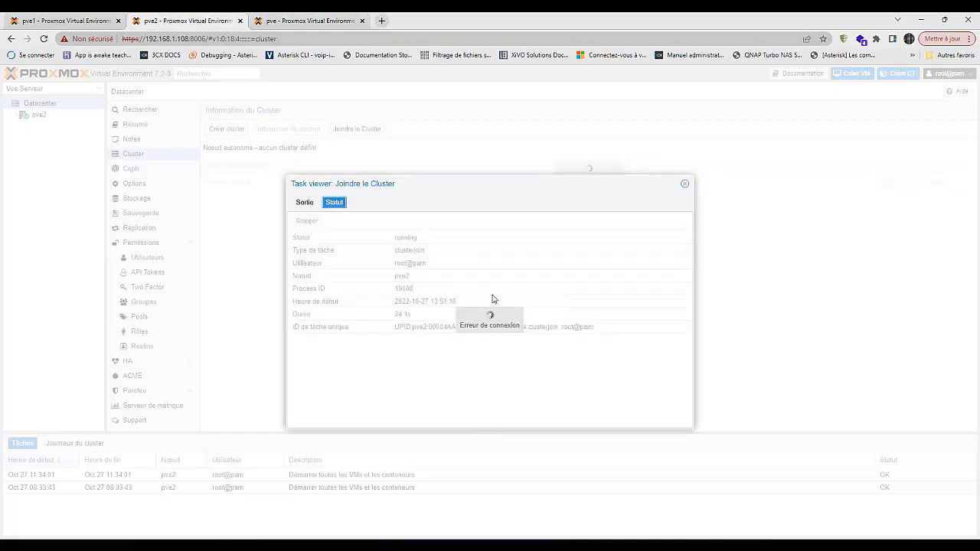
- Close pve2's stalled join task, reload past the certificate warning, and log back in as root
{"action": "left_click", "coordinate": [304, 202]}
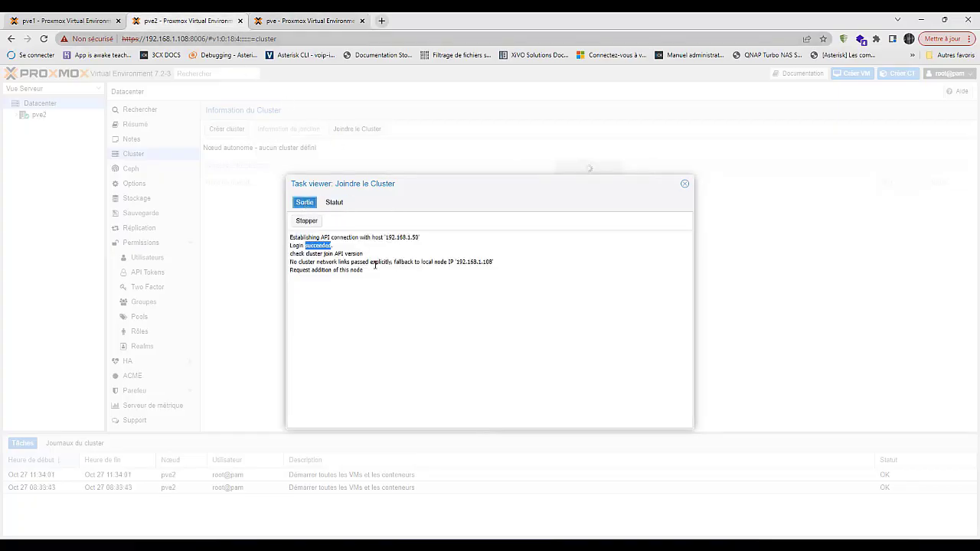
{"action": "left_click", "coordinate": [685, 186]}
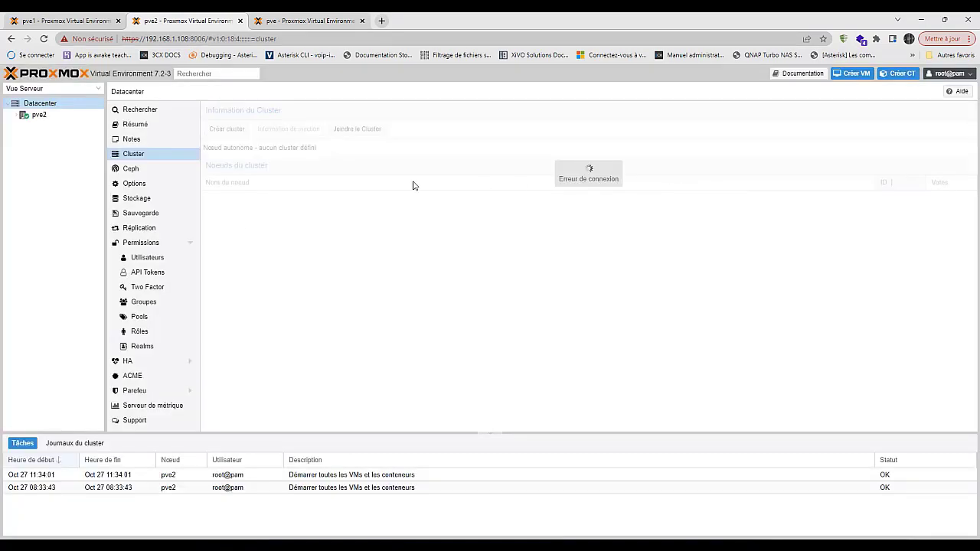
{"action": "left_click", "coordinate": [44, 39]}
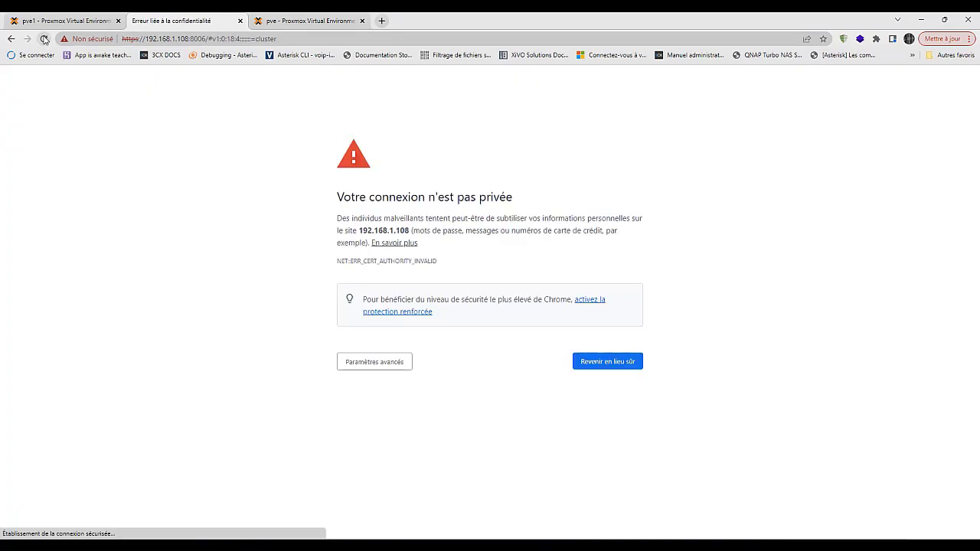
{"action": "left_click", "coordinate": [381, 363]}
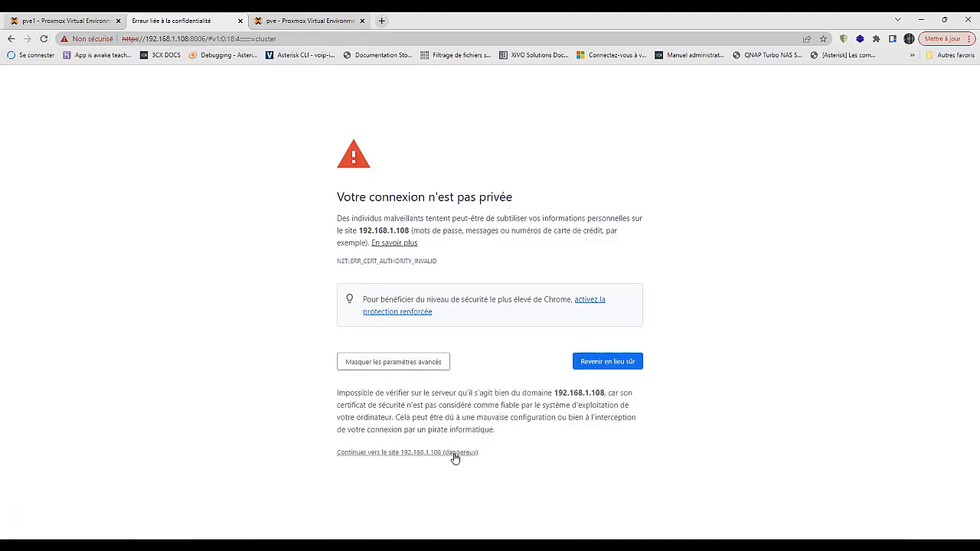
{"action": "left_click", "coordinate": [452, 452]}
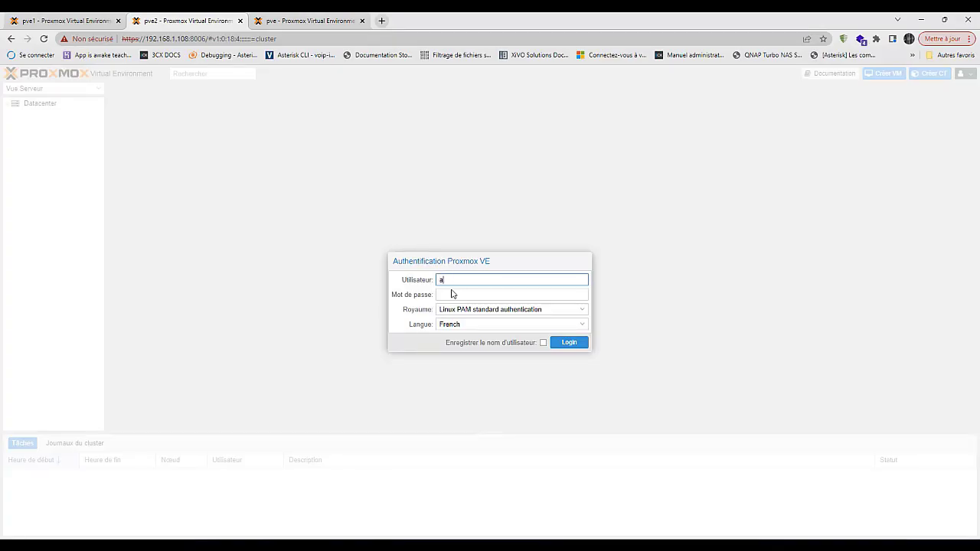
{"action": "type", "text": "root"}
{"action": "key", "text": "Tab"}
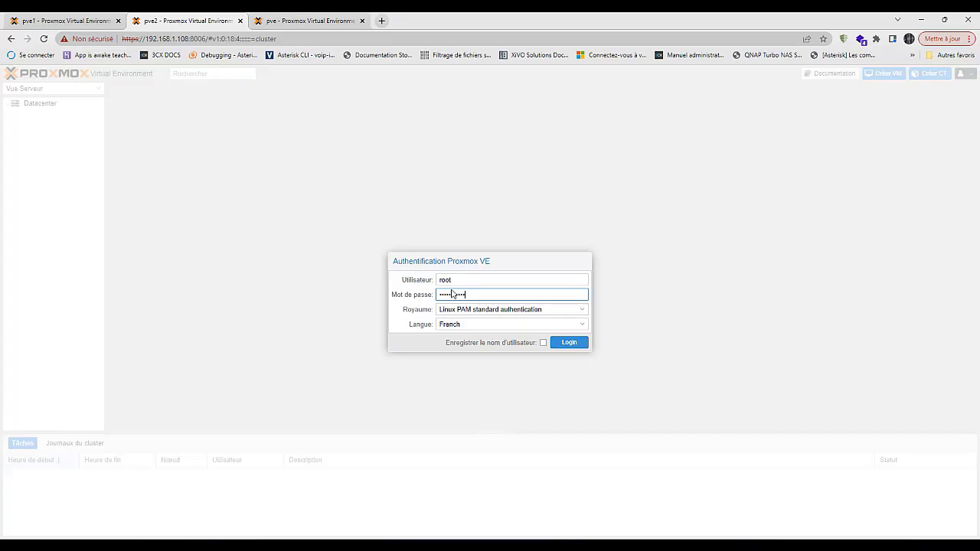
{"action": "left_click", "coordinate": [570, 342]}
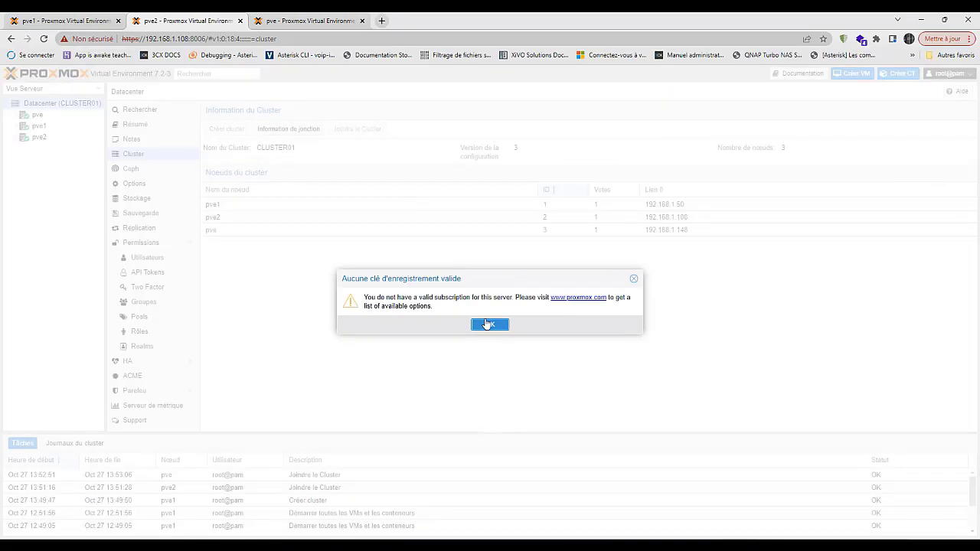
{"action": "left_click", "coordinate": [486, 326]}
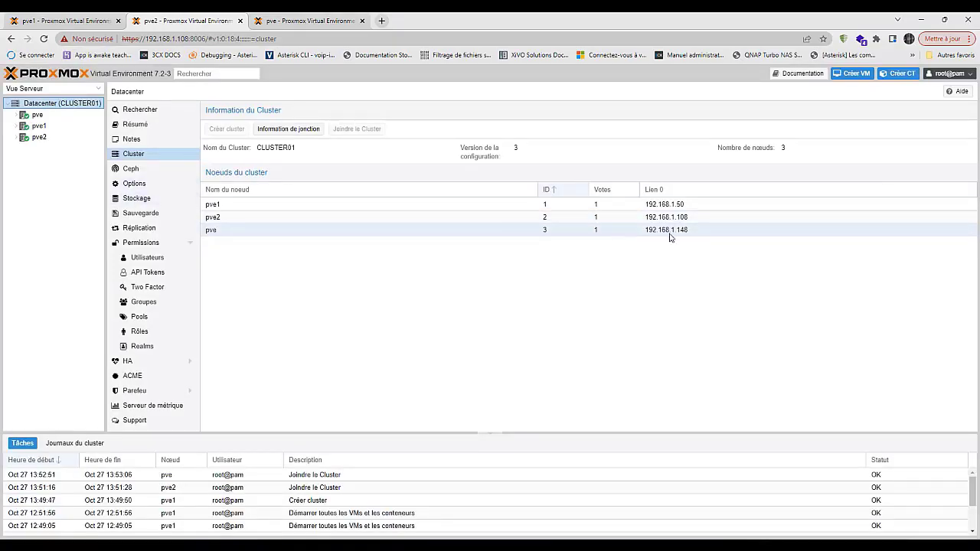
- On pve1, close the join information window and expand pve2, then check the pve2 and pve pages
{"action": "left_click", "coordinate": [327, 219]}
{"action": "left_click", "coordinate": [61, 20]}
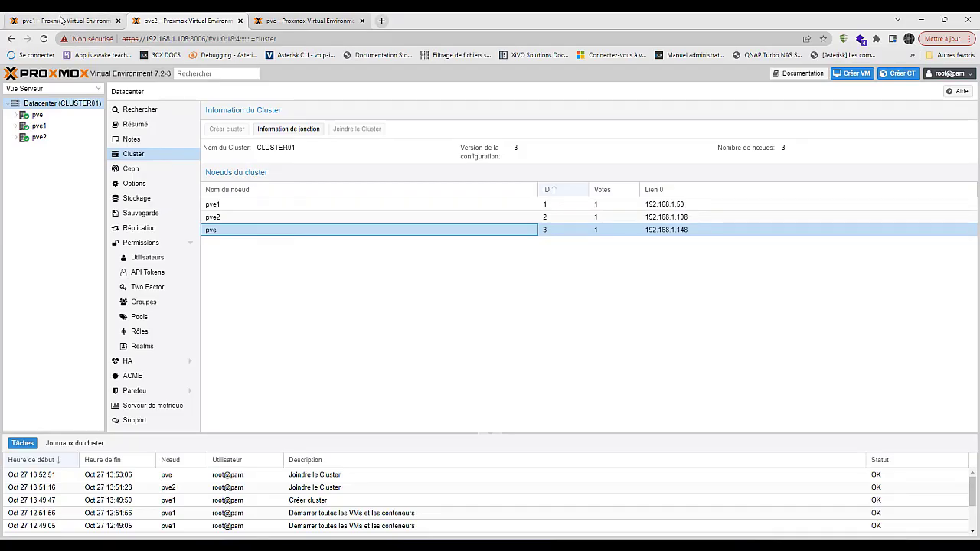
{"action": "left_click", "coordinate": [684, 246]}
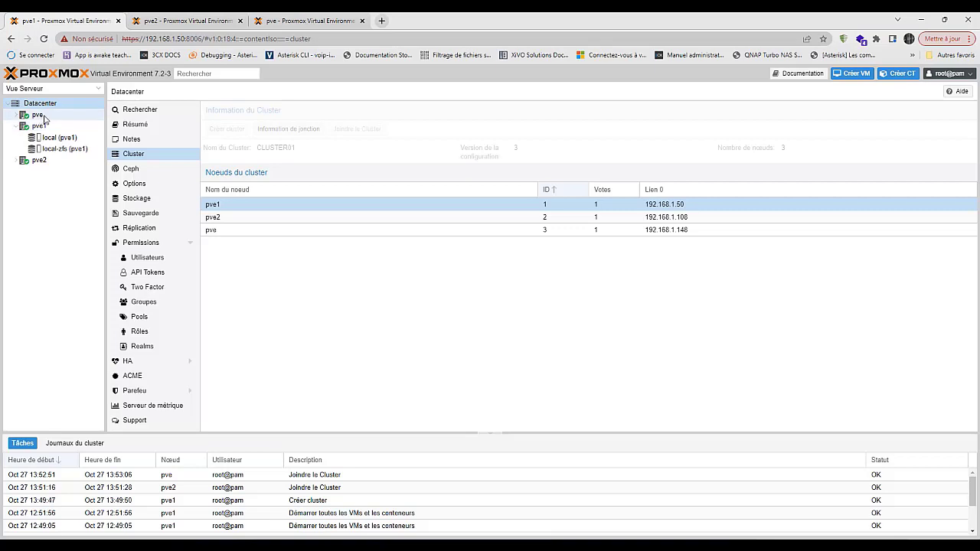
{"action": "left_click", "coordinate": [19, 161]}
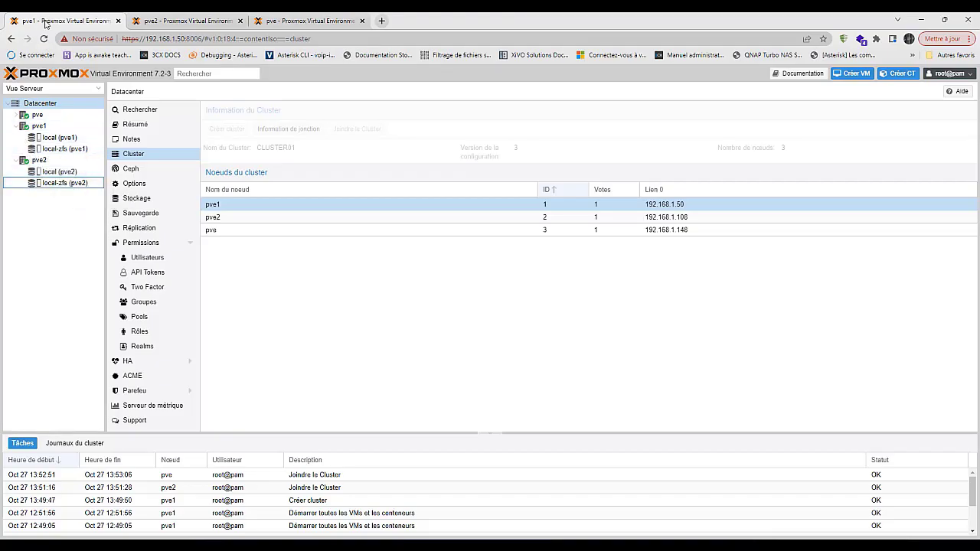
{"action": "left_click", "coordinate": [173, 23]}
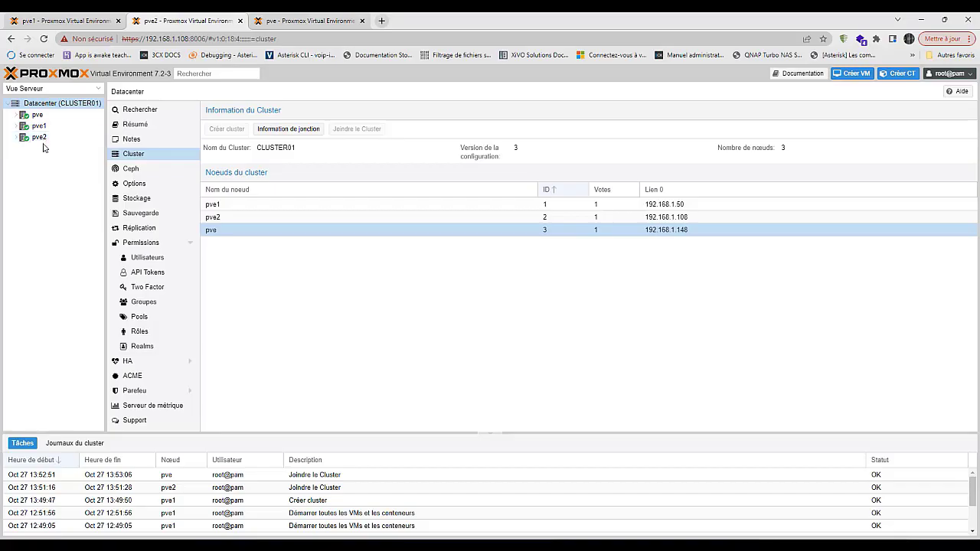
{"action": "left_click", "coordinate": [312, 22]}
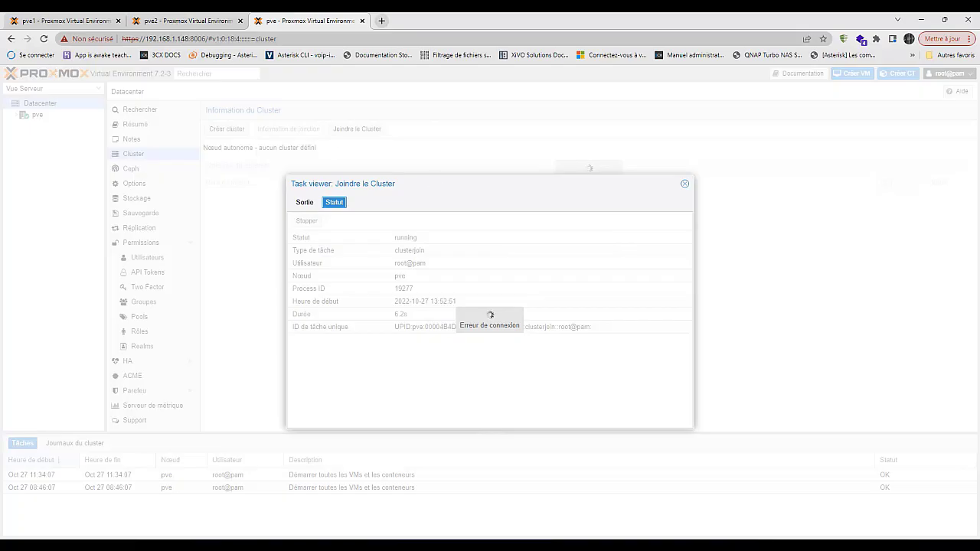
- Reload the pve web interface and proceed past the certificate warning to 192.168.1.148
{"action": "left_click", "coordinate": [44, 39]}
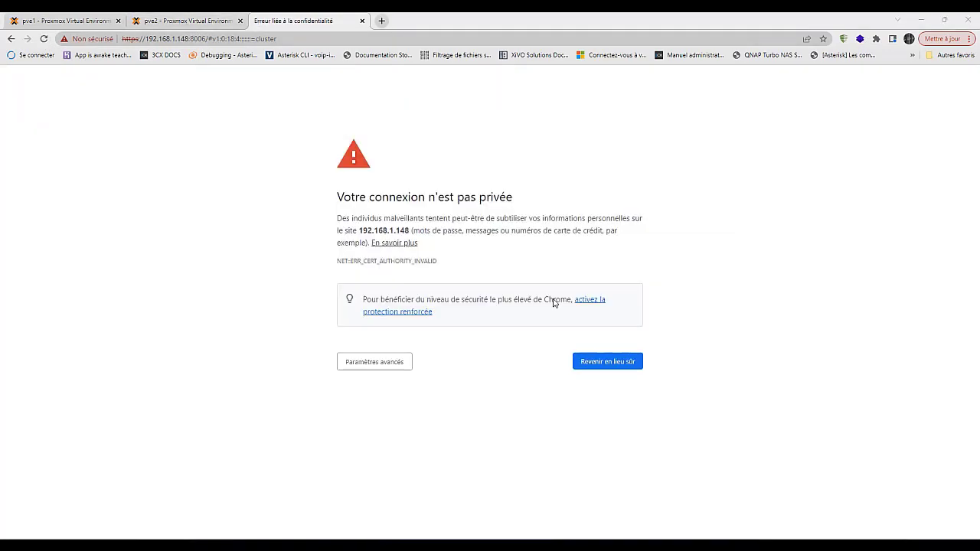
{"action": "left_click", "coordinate": [384, 365]}
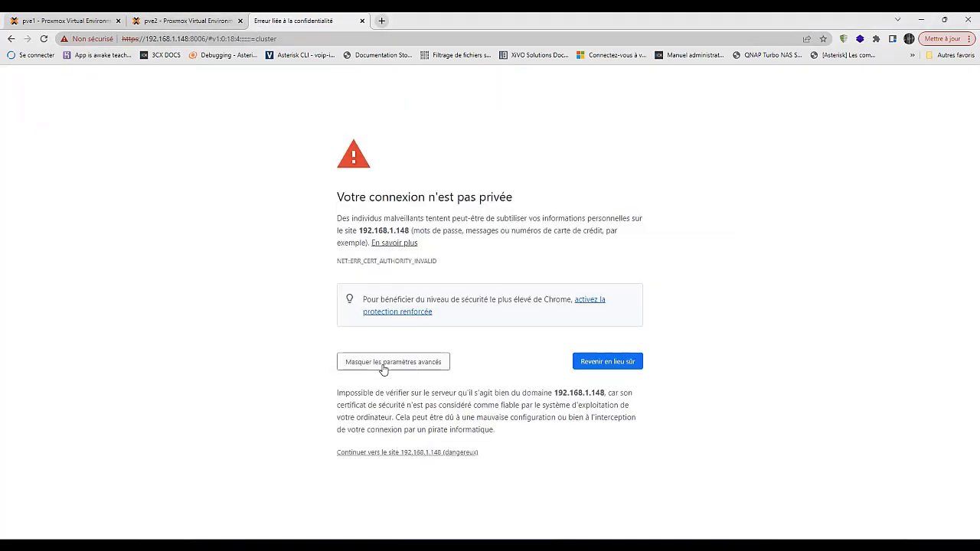
{"action": "left_click", "coordinate": [370, 454]}
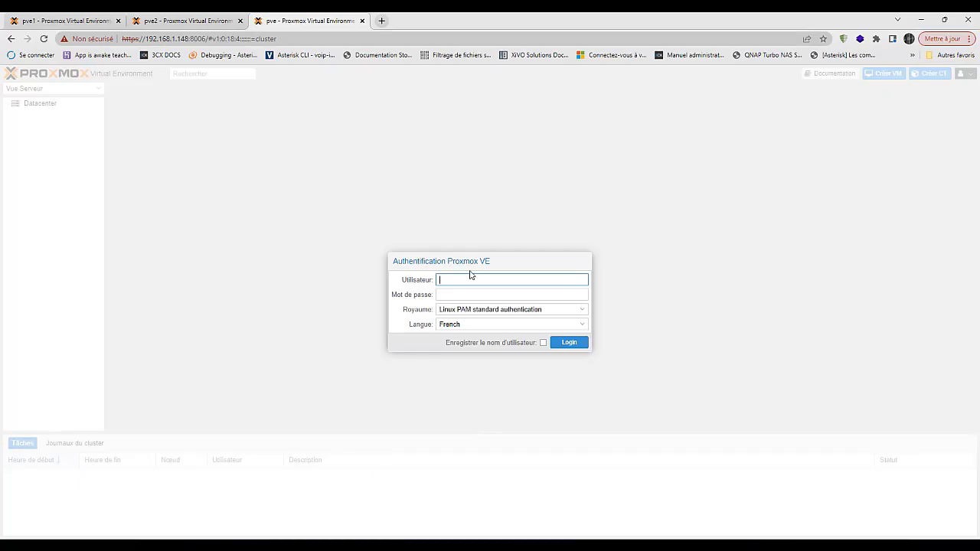
- Log in to the pve node as root and dismiss the no-subscription notice
{"action": "key", "text": "Tab"}
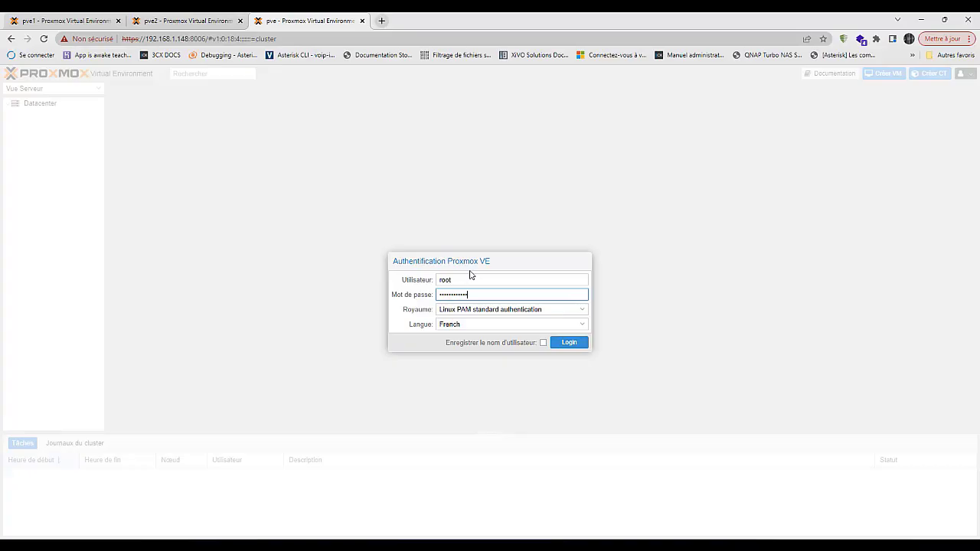
{"action": "left_click", "coordinate": [571, 344]}
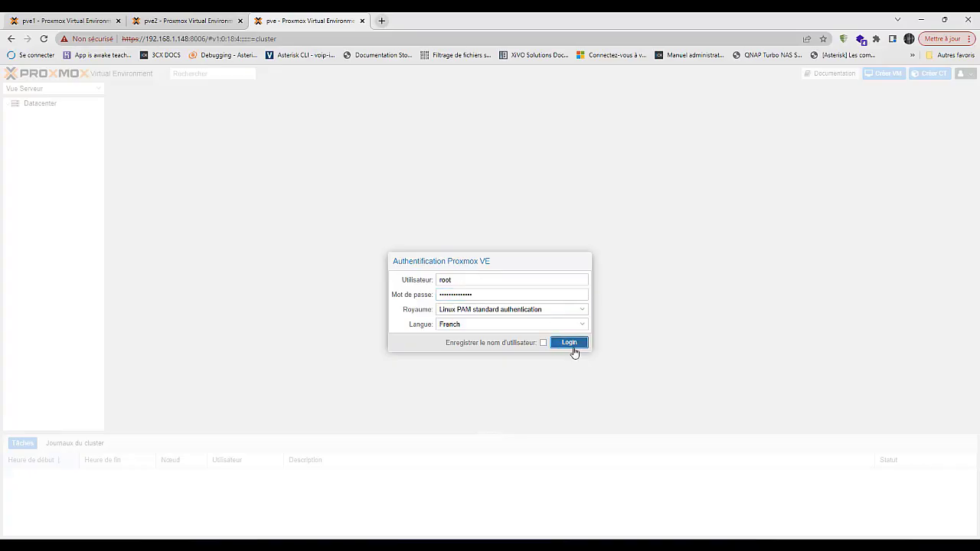
{"action": "left_click", "coordinate": [500, 326]}
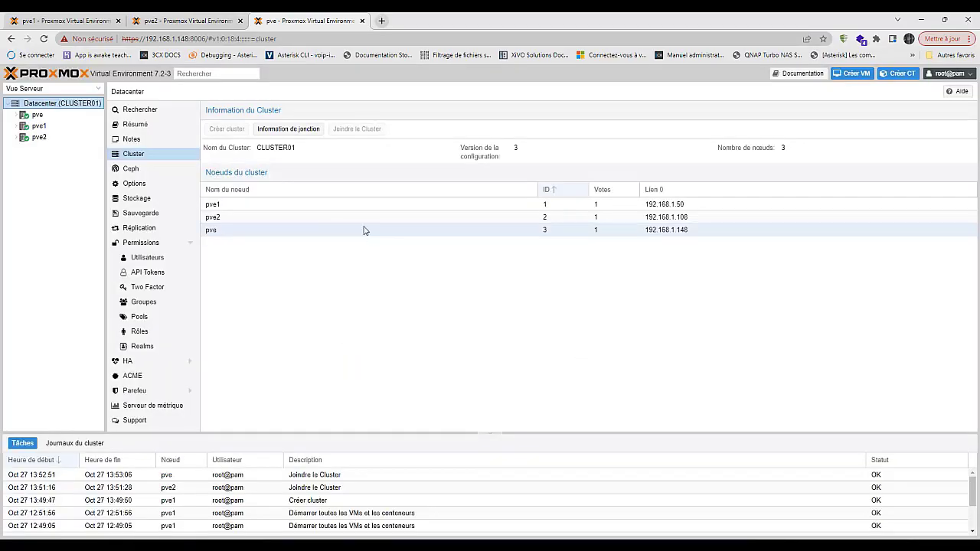
- Expand pve2, pve1 and pve under CLUSTER01 to show their local and local-zfs storage
{"action": "left_click", "coordinate": [17, 137]}
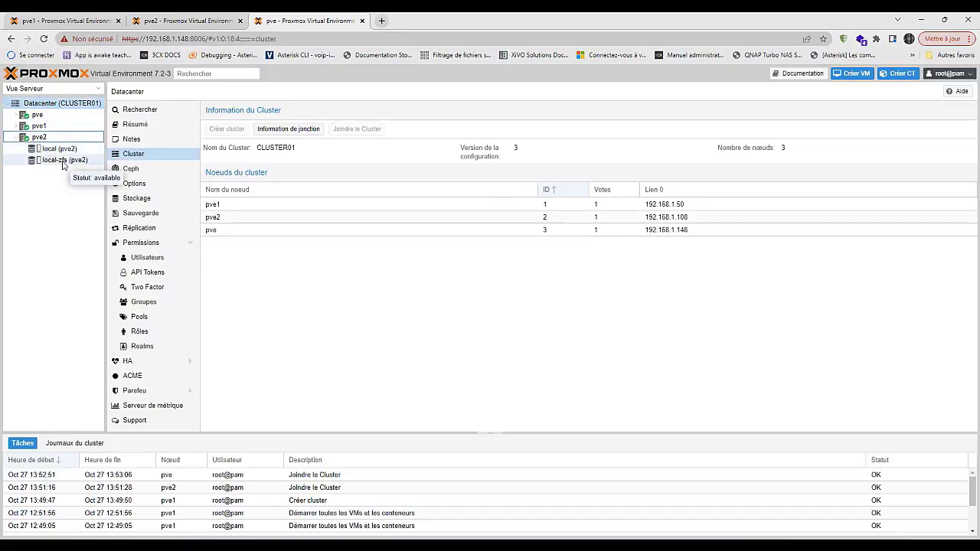
{"action": "left_click", "coordinate": [16, 126]}
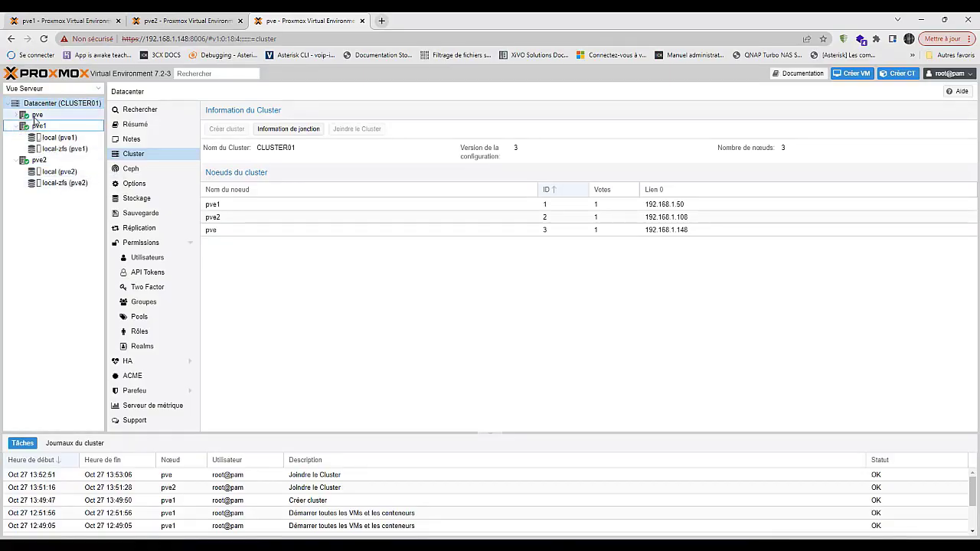
{"action": "left_click", "coordinate": [17, 114]}
{"action": "left_click", "coordinate": [17, 116]}
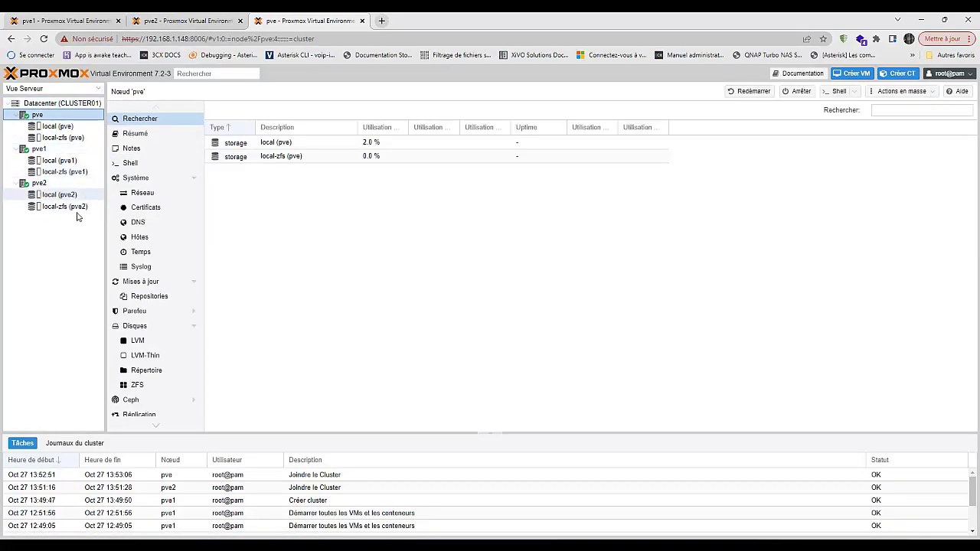